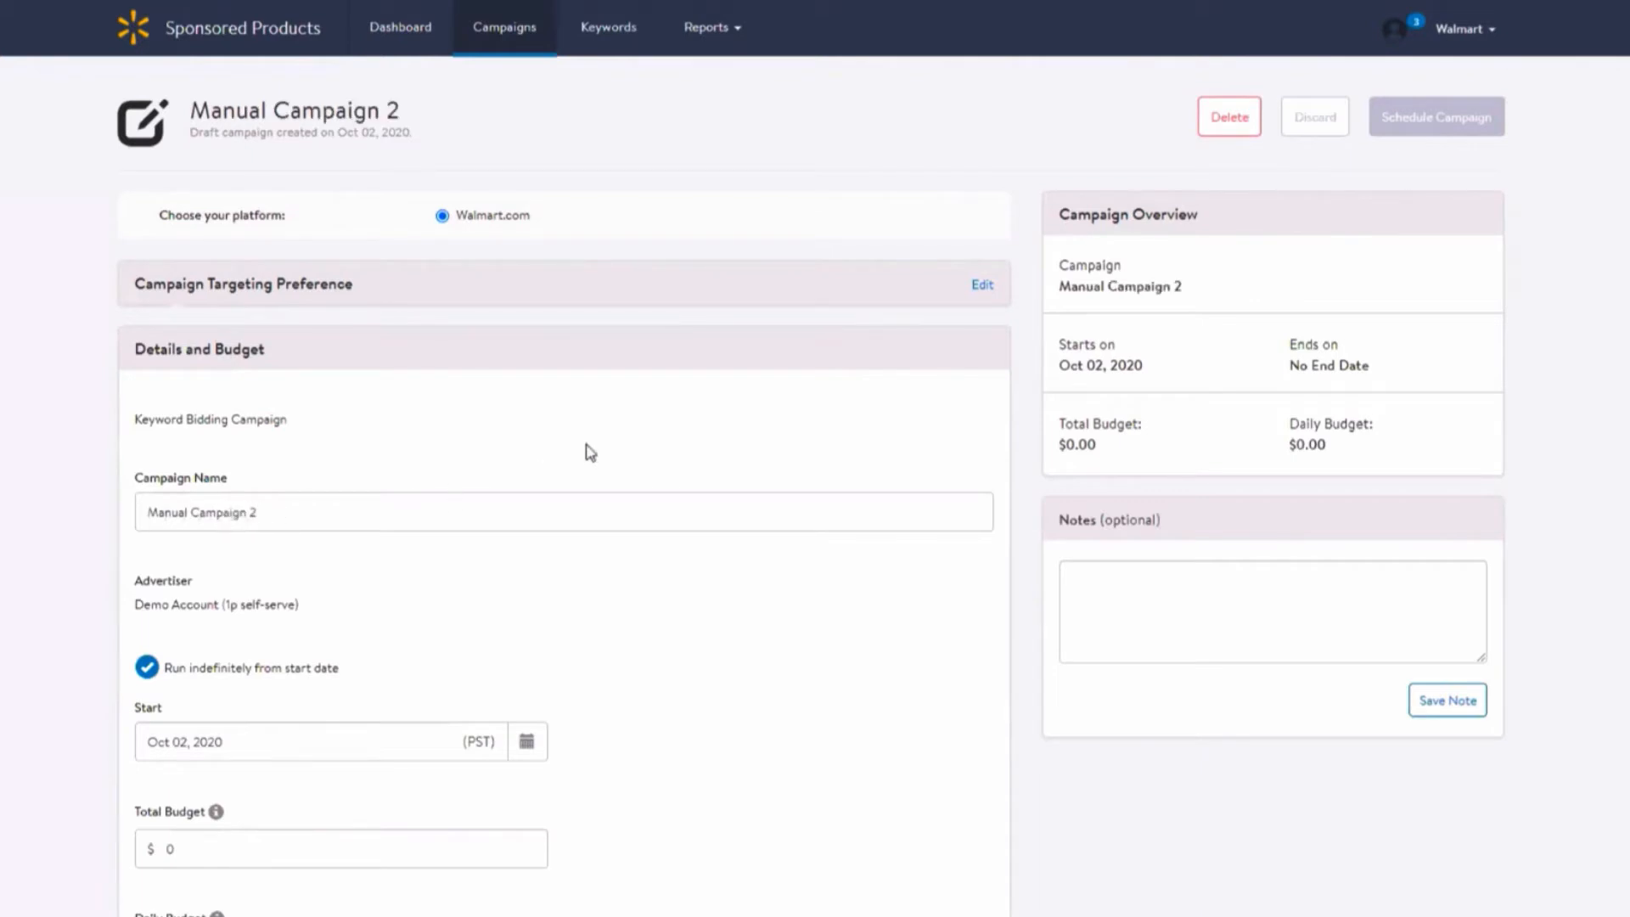
- Turn off the indefinite run so the campaign gets an end date, and check the start and end date calendars
{"action": "scroll", "coordinate": [591, 452], "scroll_direction": "down", "scroll_amount": 1}
{"action": "scroll", "coordinate": [588, 452], "scroll_direction": "down", "scroll_amount": 1}
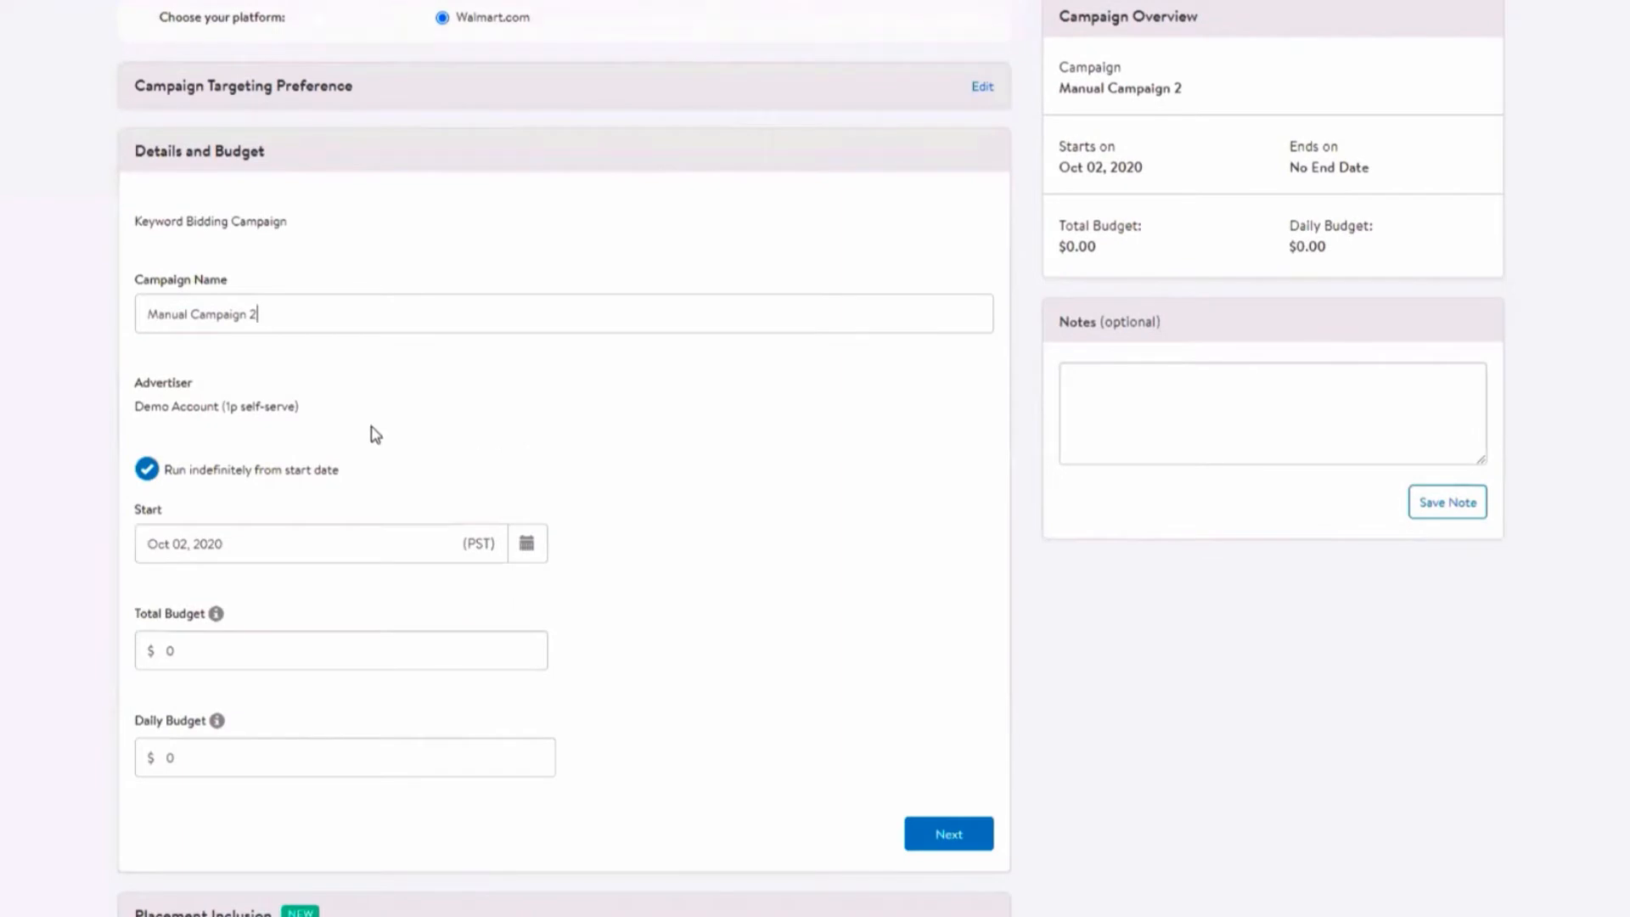
{"action": "left_click", "coordinate": [163, 480]}
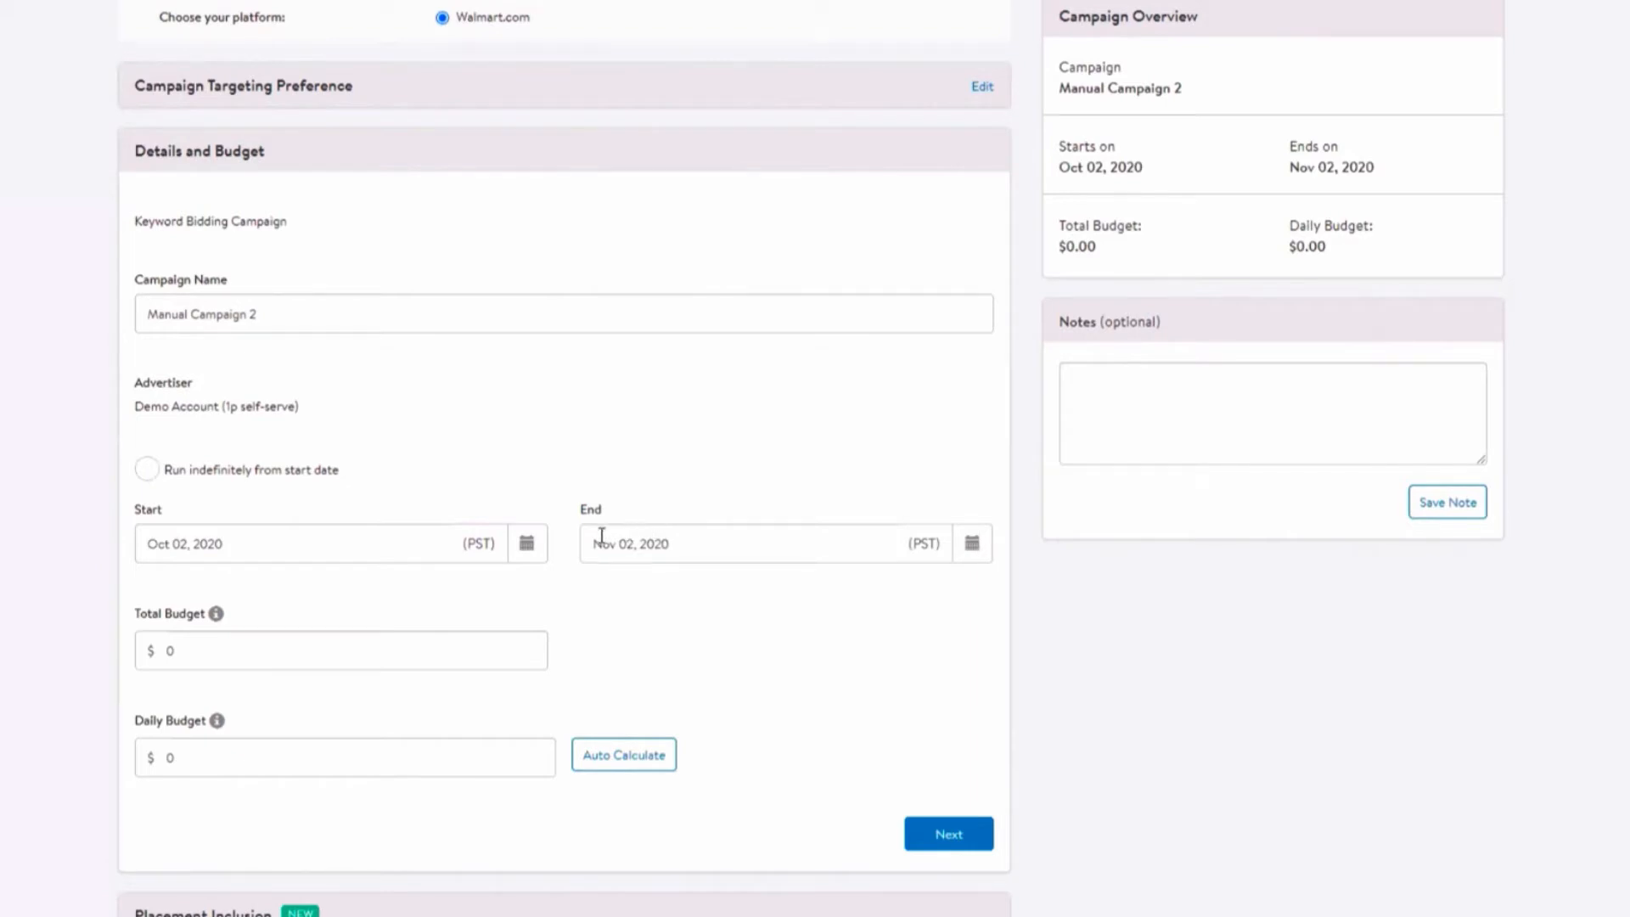
{"action": "left_click", "coordinate": [526, 548]}
{"action": "left_click", "coordinate": [526, 547]}
{"action": "left_click", "coordinate": [972, 546]}
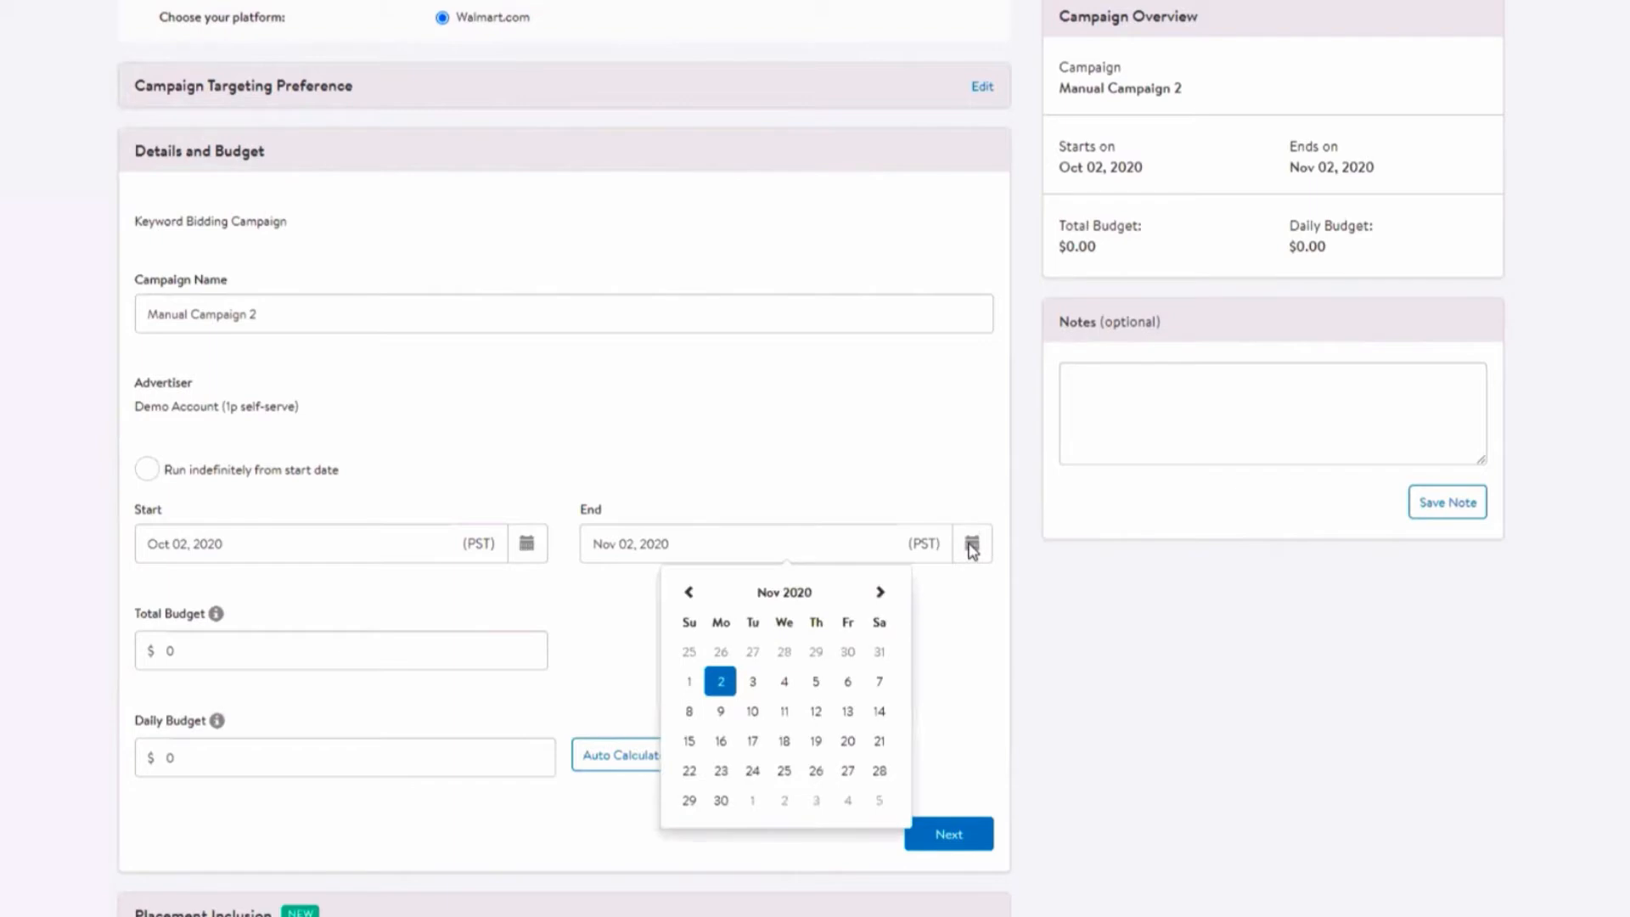
{"action": "left_click", "coordinate": [972, 548]}
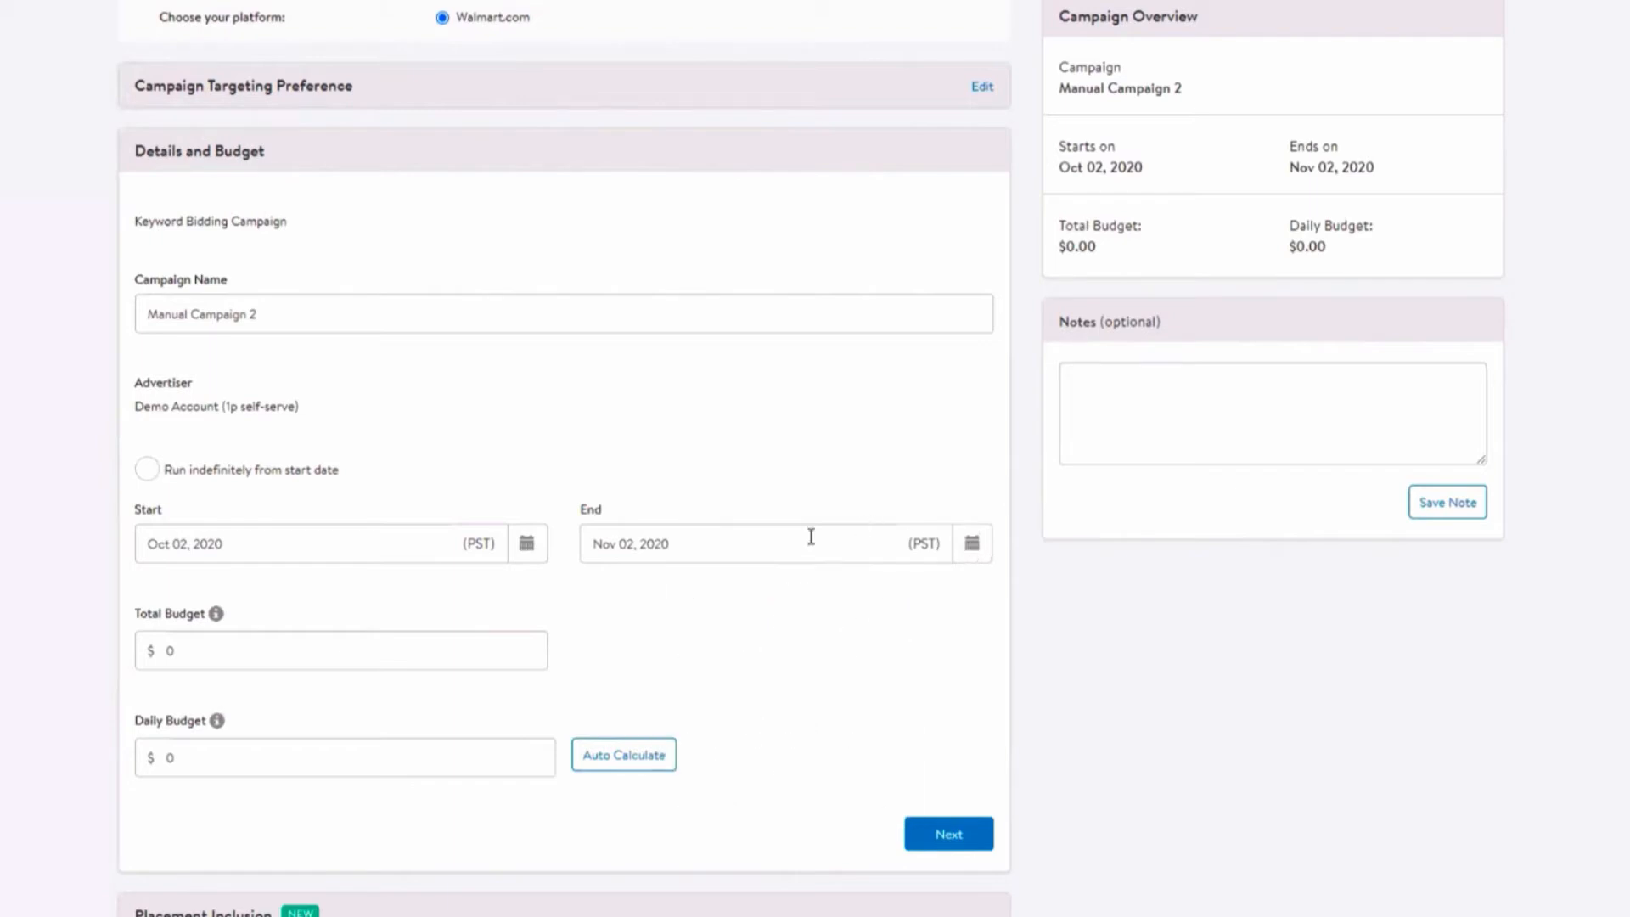
- Set the total budget to $1000 and the daily budget to $100, and proceed to placement inclusion
{"action": "left_click", "coordinate": [254, 660]}
{"action": "type", "text": "1000"}
{"action": "double_click", "coordinate": [247, 757]}
{"action": "type", "text": "100"}
{"action": "scroll", "coordinate": [830, 633], "scroll_direction": "down", "scroll_amount": 2}
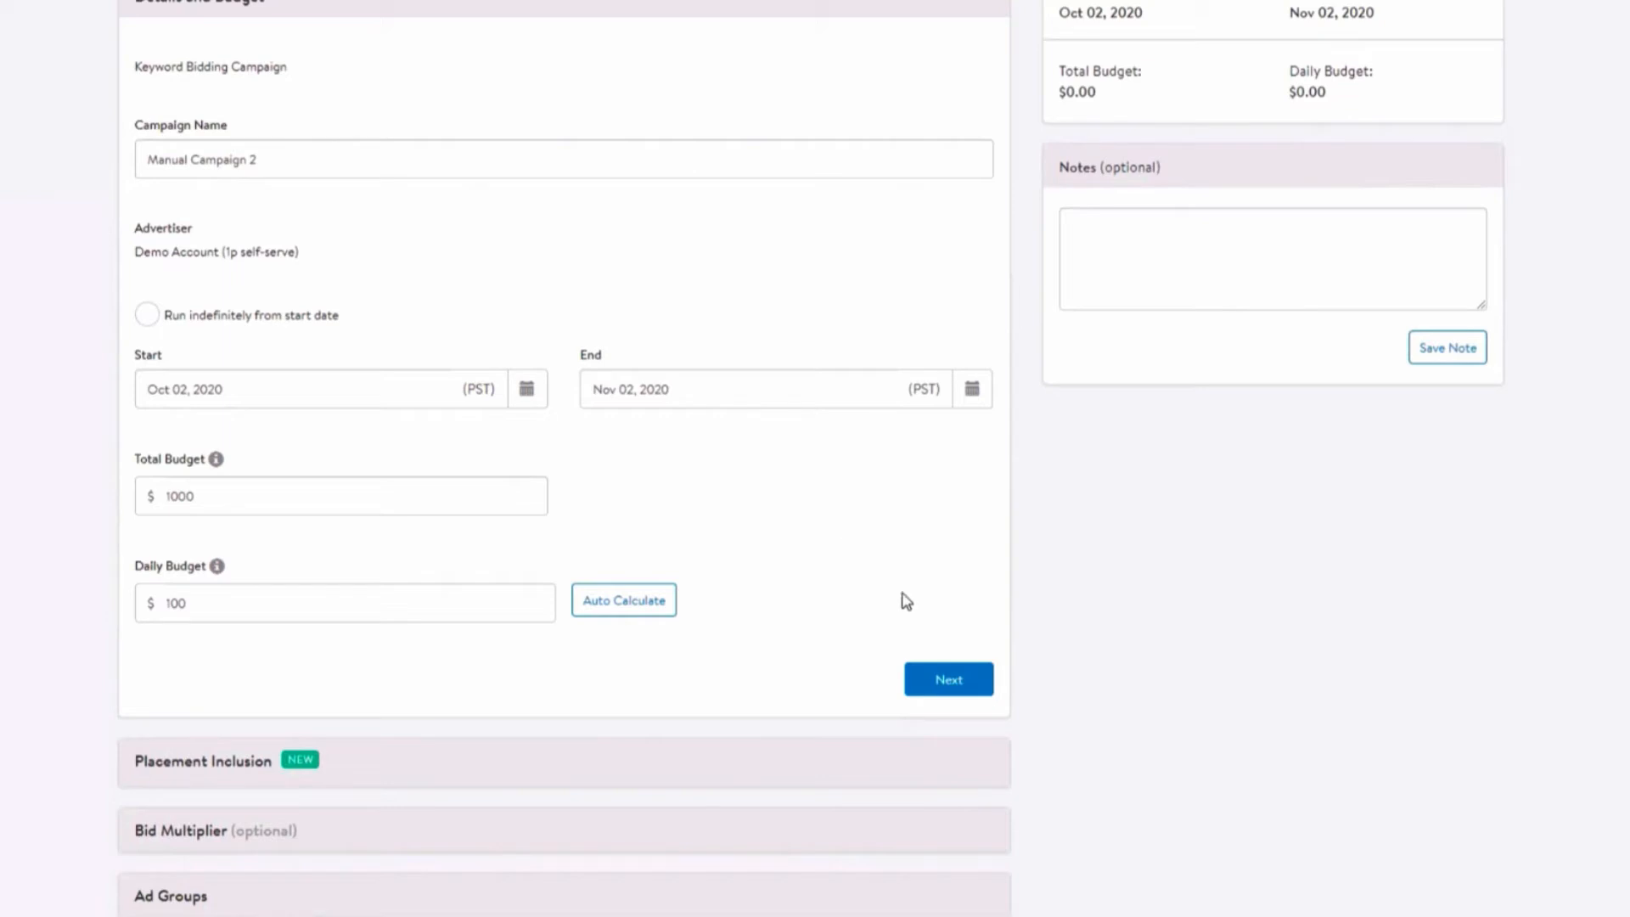
{"action": "left_click", "coordinate": [949, 680]}
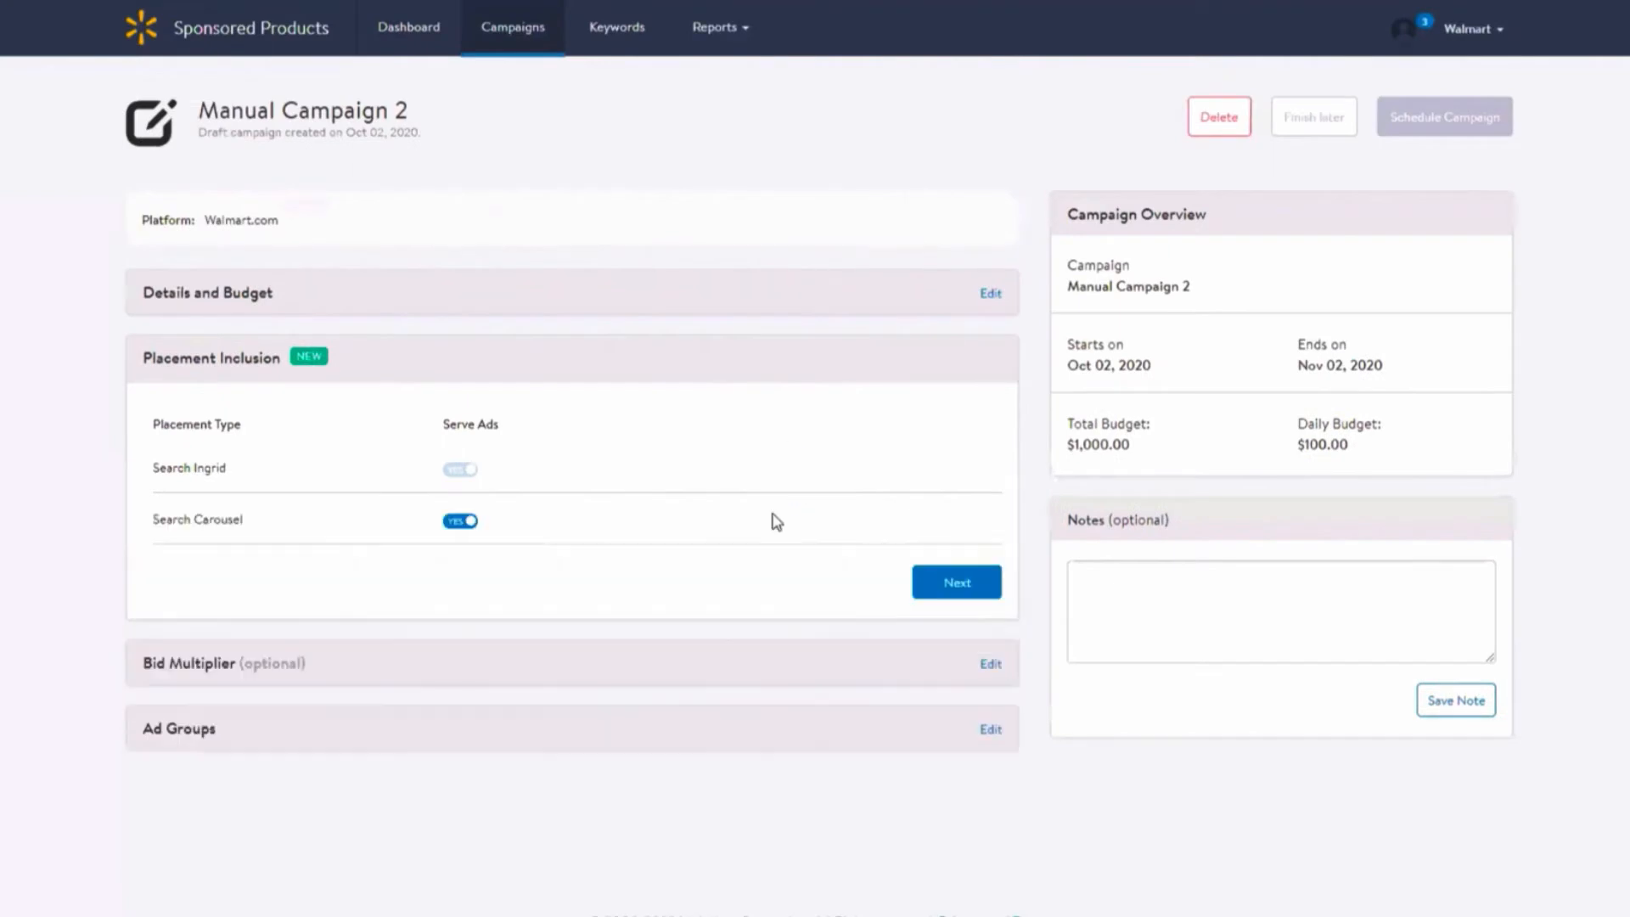
- Toggle ad serving for Search Carousel and continue past placement inclusion and the bid multipliers without entering any multiplier
{"action": "left_click", "coordinate": [465, 526]}
{"action": "left_click", "coordinate": [464, 526]}
{"action": "left_click", "coordinate": [465, 525]}
{"action": "left_click", "coordinate": [978, 584]}
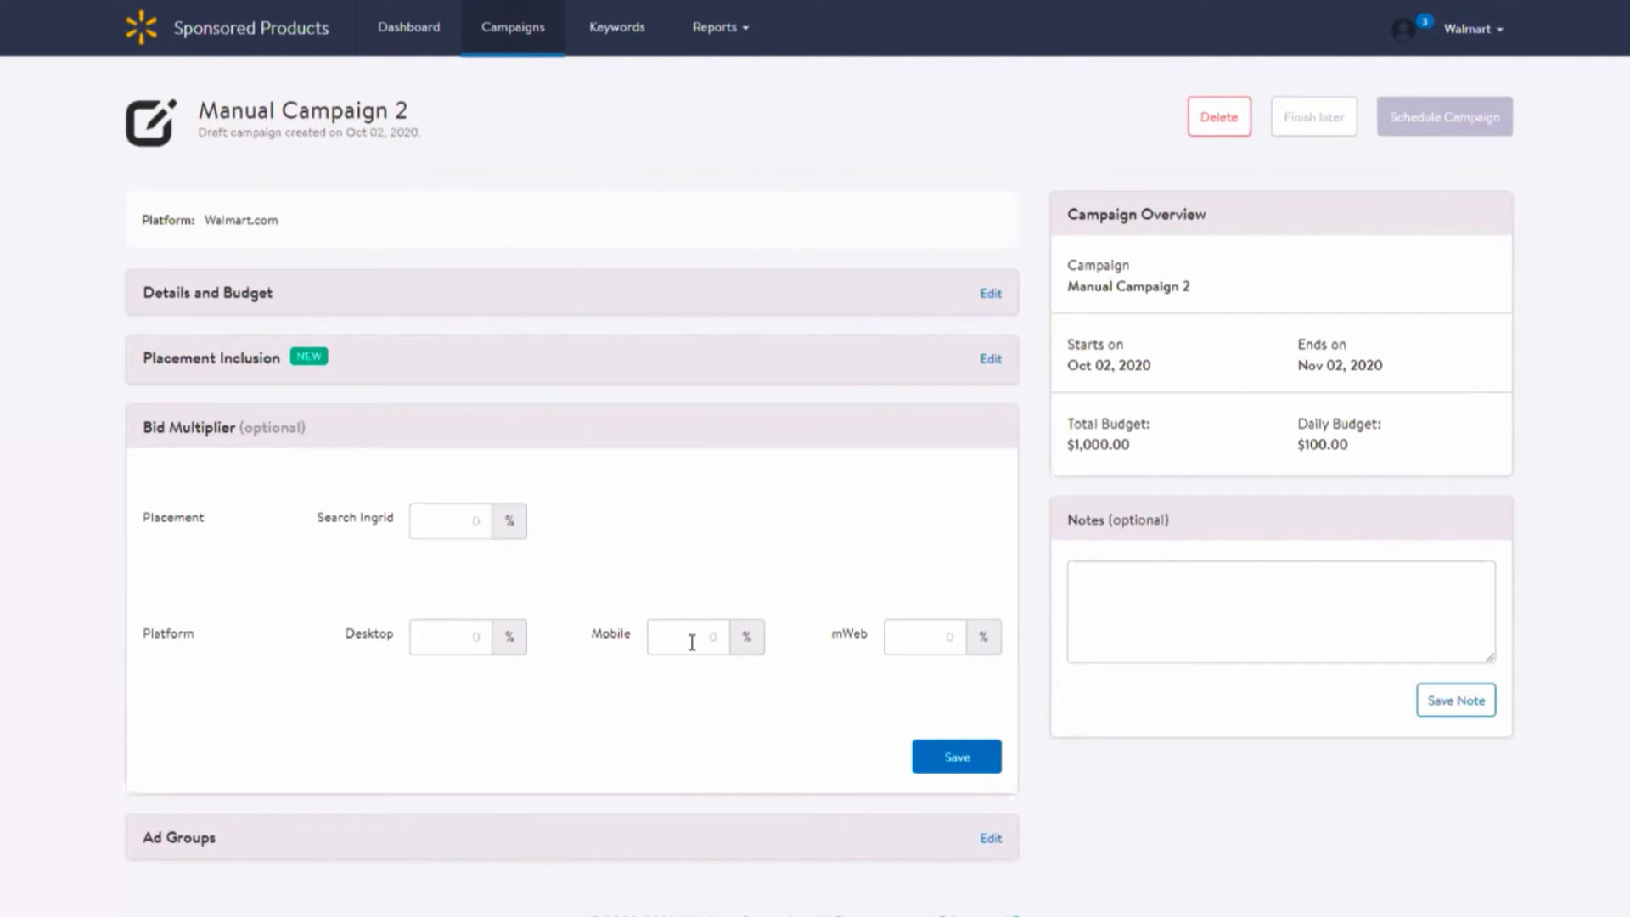
{"action": "left_click", "coordinate": [959, 775]}
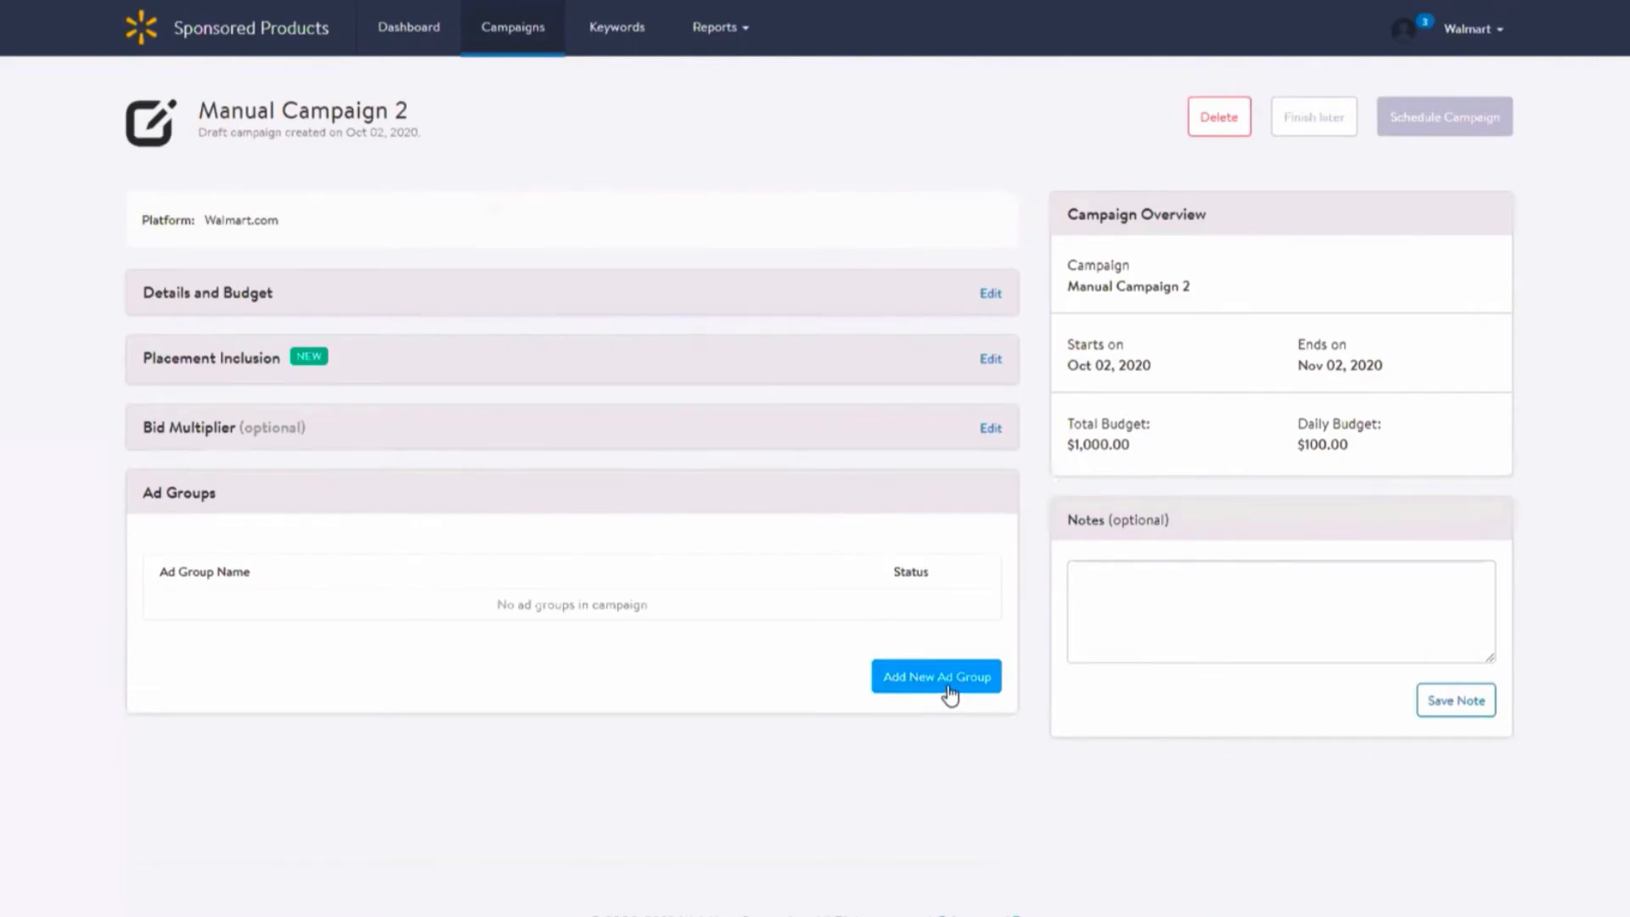
- Add a new ad group named "Ad Group" to the campaign
{"action": "left_click", "coordinate": [950, 694]}
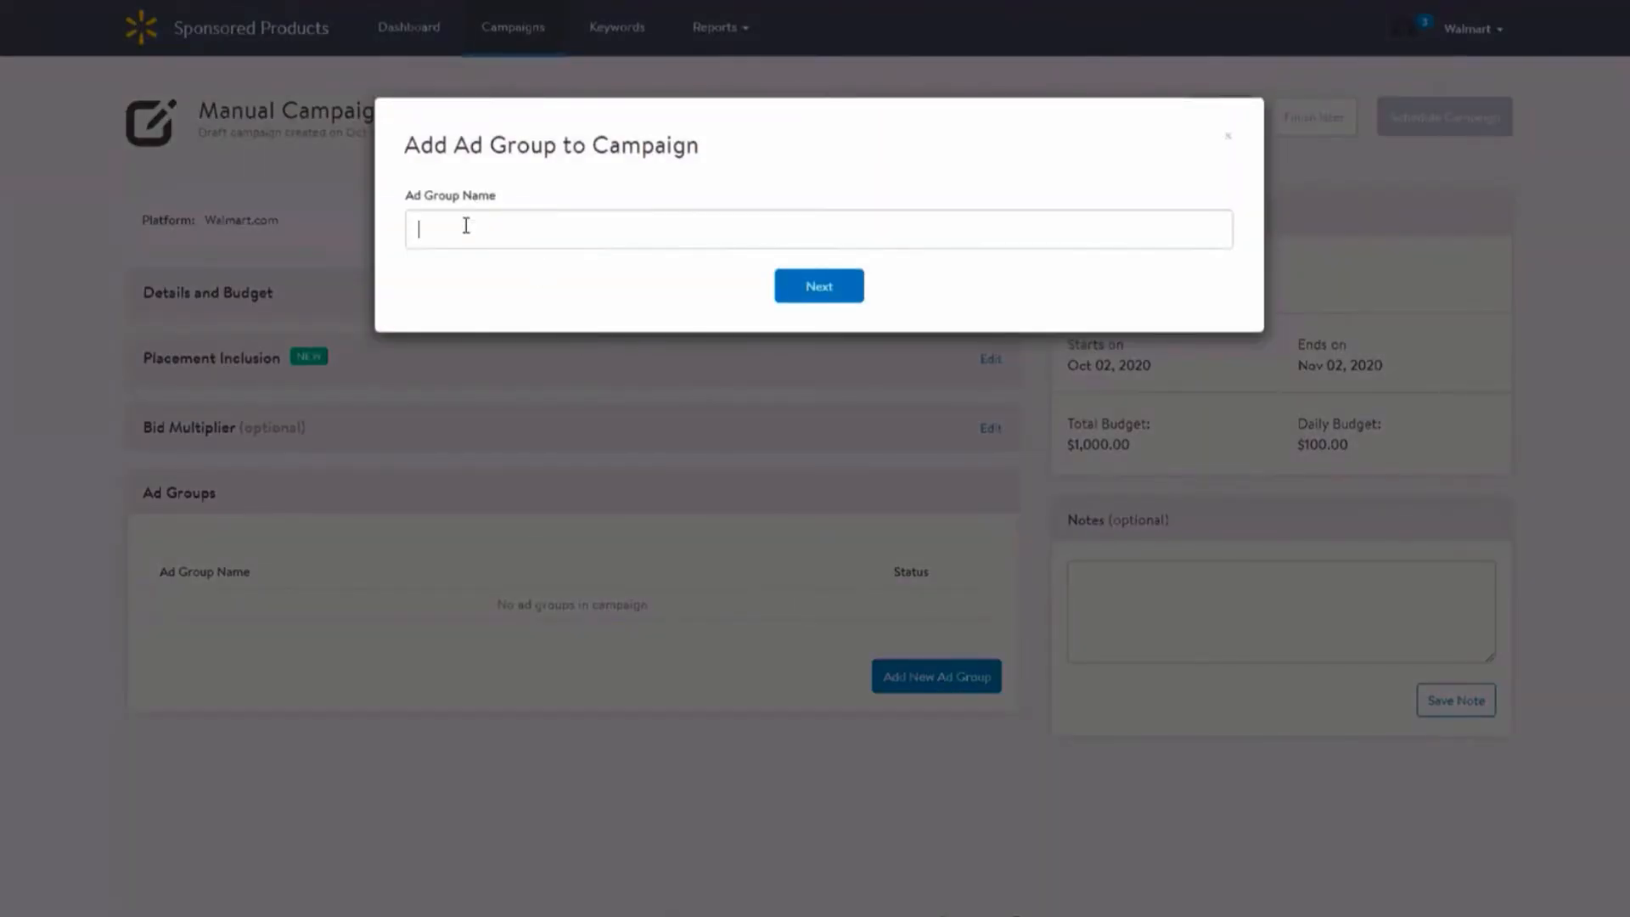
{"action": "left_click", "coordinate": [466, 226]}
{"action": "type", "text": "Ad Group"}
{"action": "left_click", "coordinate": [815, 288]}
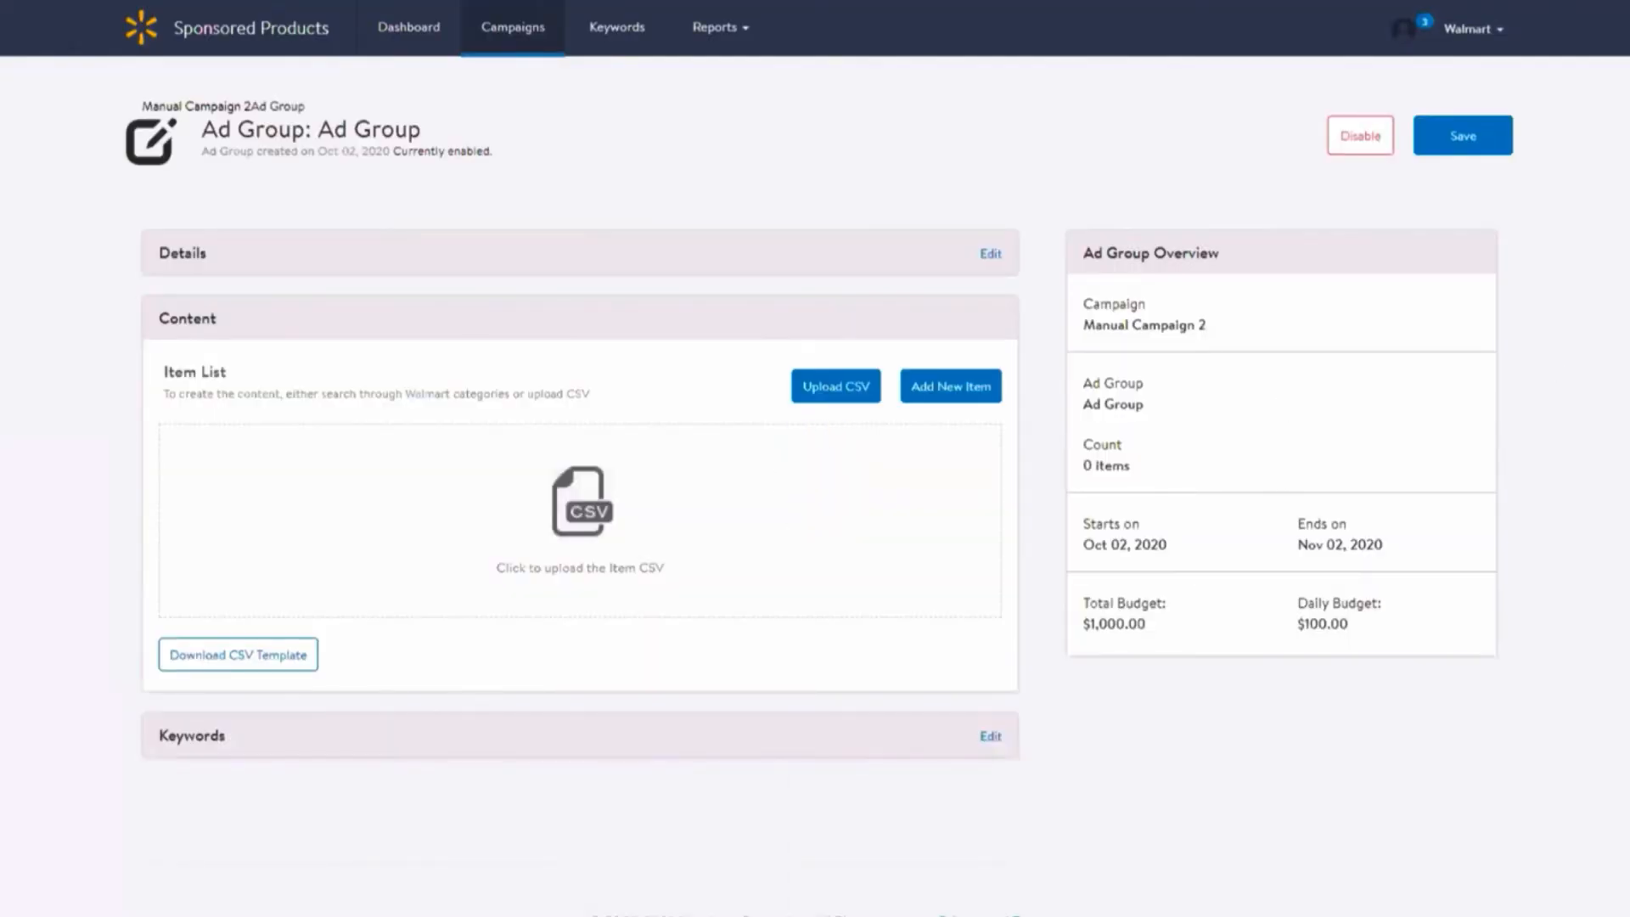
- Search for "Walmart gift cards" among the items that can be added to the ad group
{"action": "left_click", "coordinate": [949, 394]}
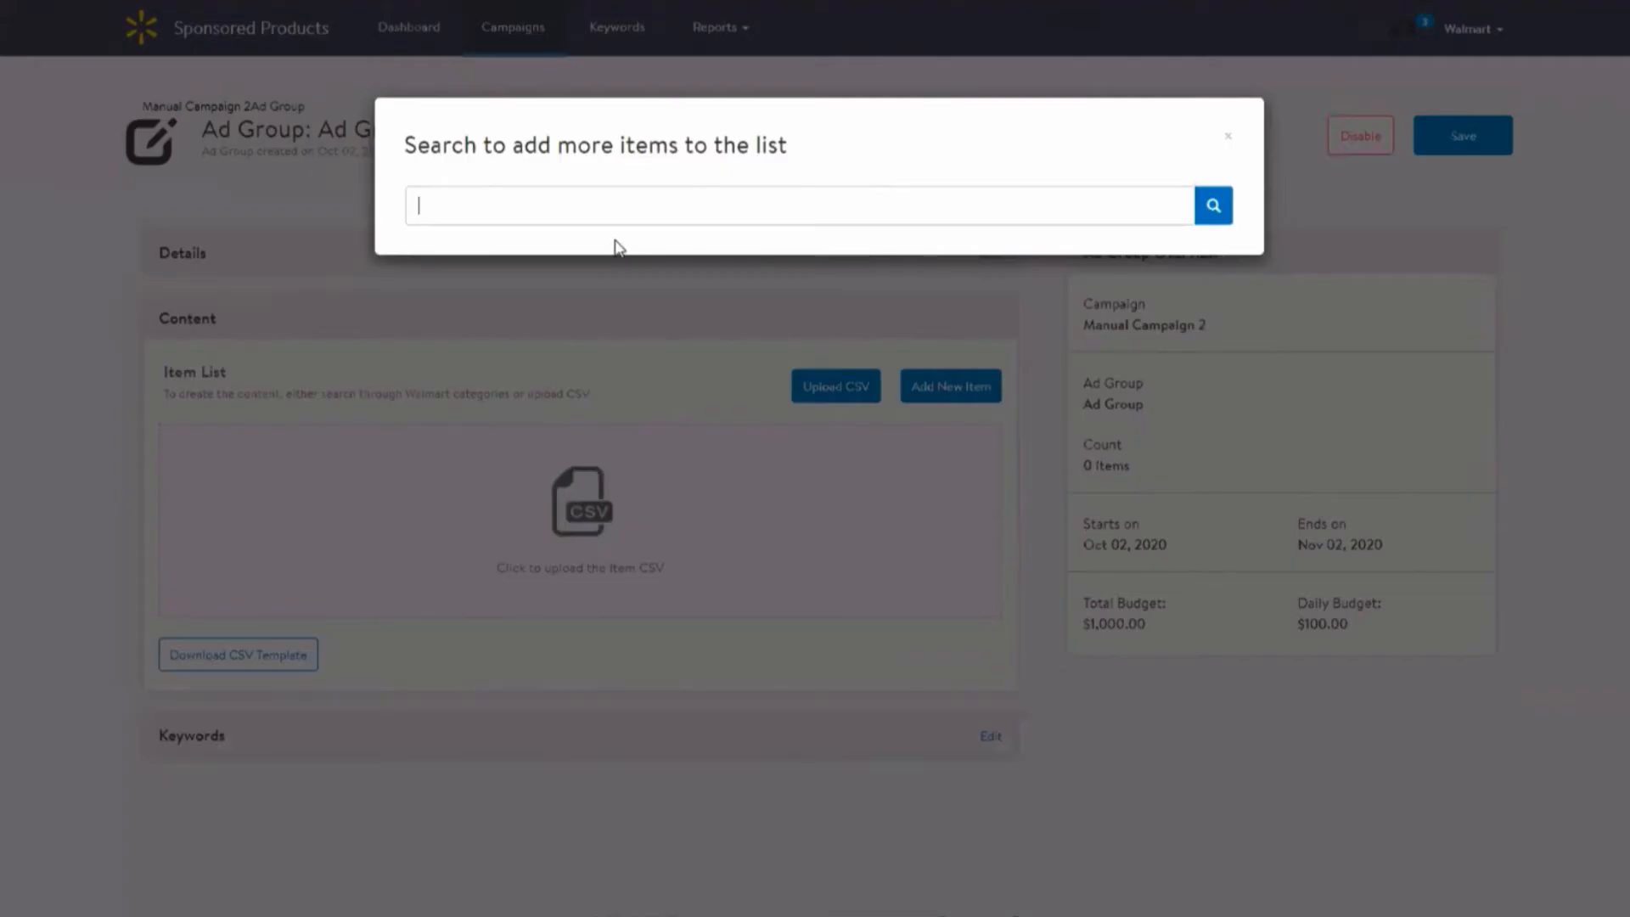
{"action": "type", "text": "Walmart gift cards"}
{"action": "key", "text": "Return"}
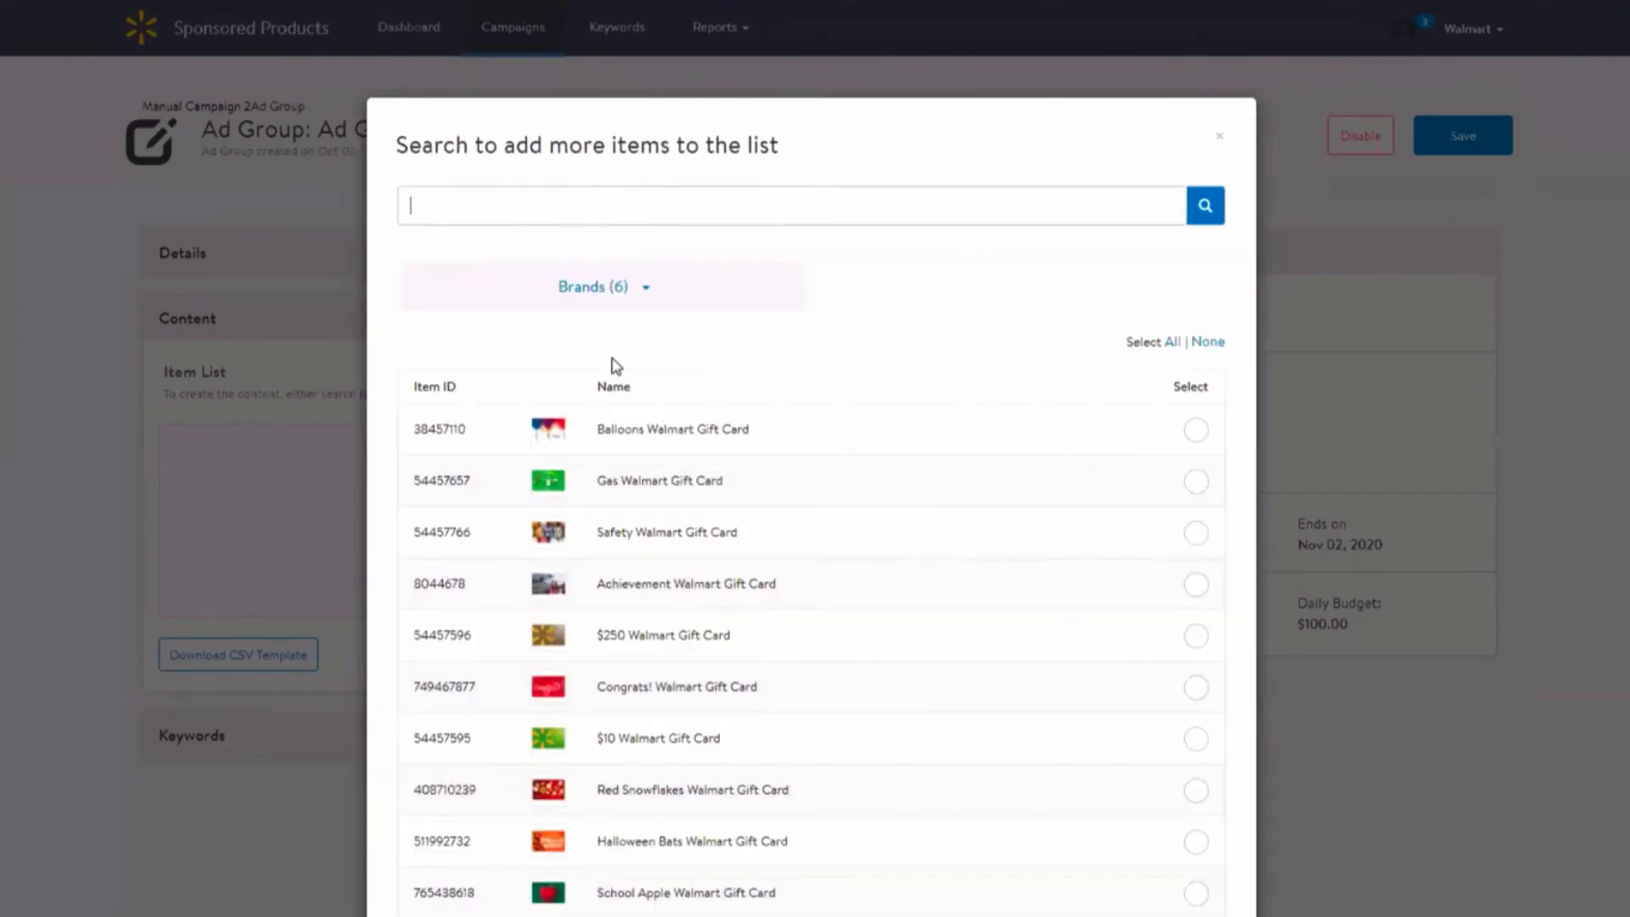
- Search with the pasted list of ten gift card item IDs, add all matching items to the ad group, and continue to the keywords
{"action": "key", "text": "ctrl+v"}
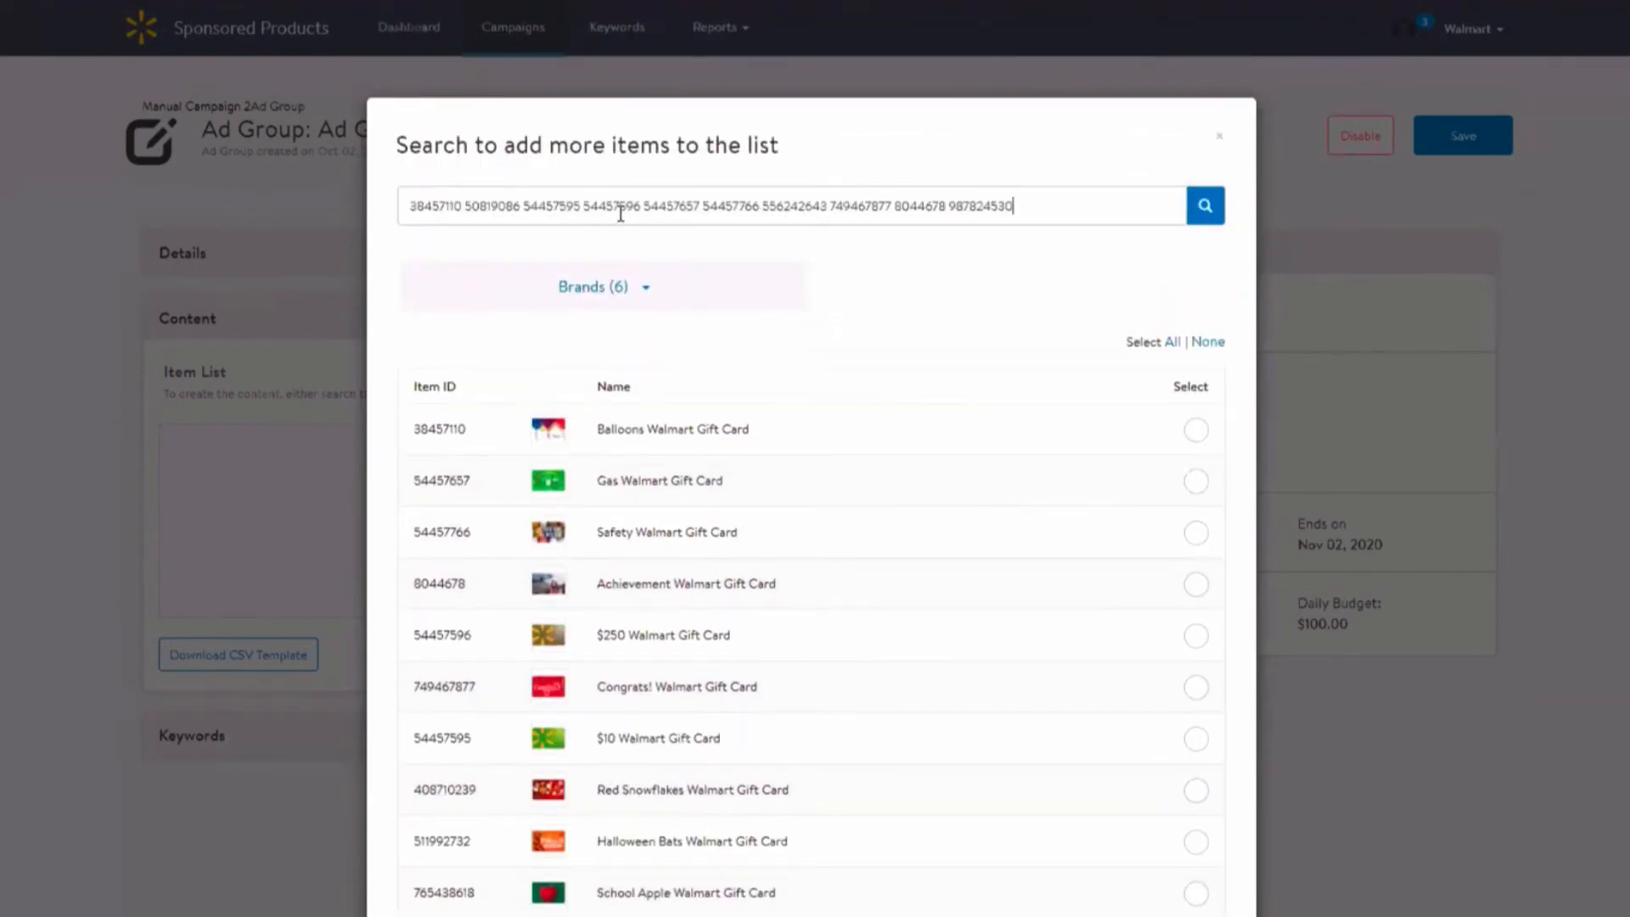
{"action": "left_click", "coordinate": [1205, 207]}
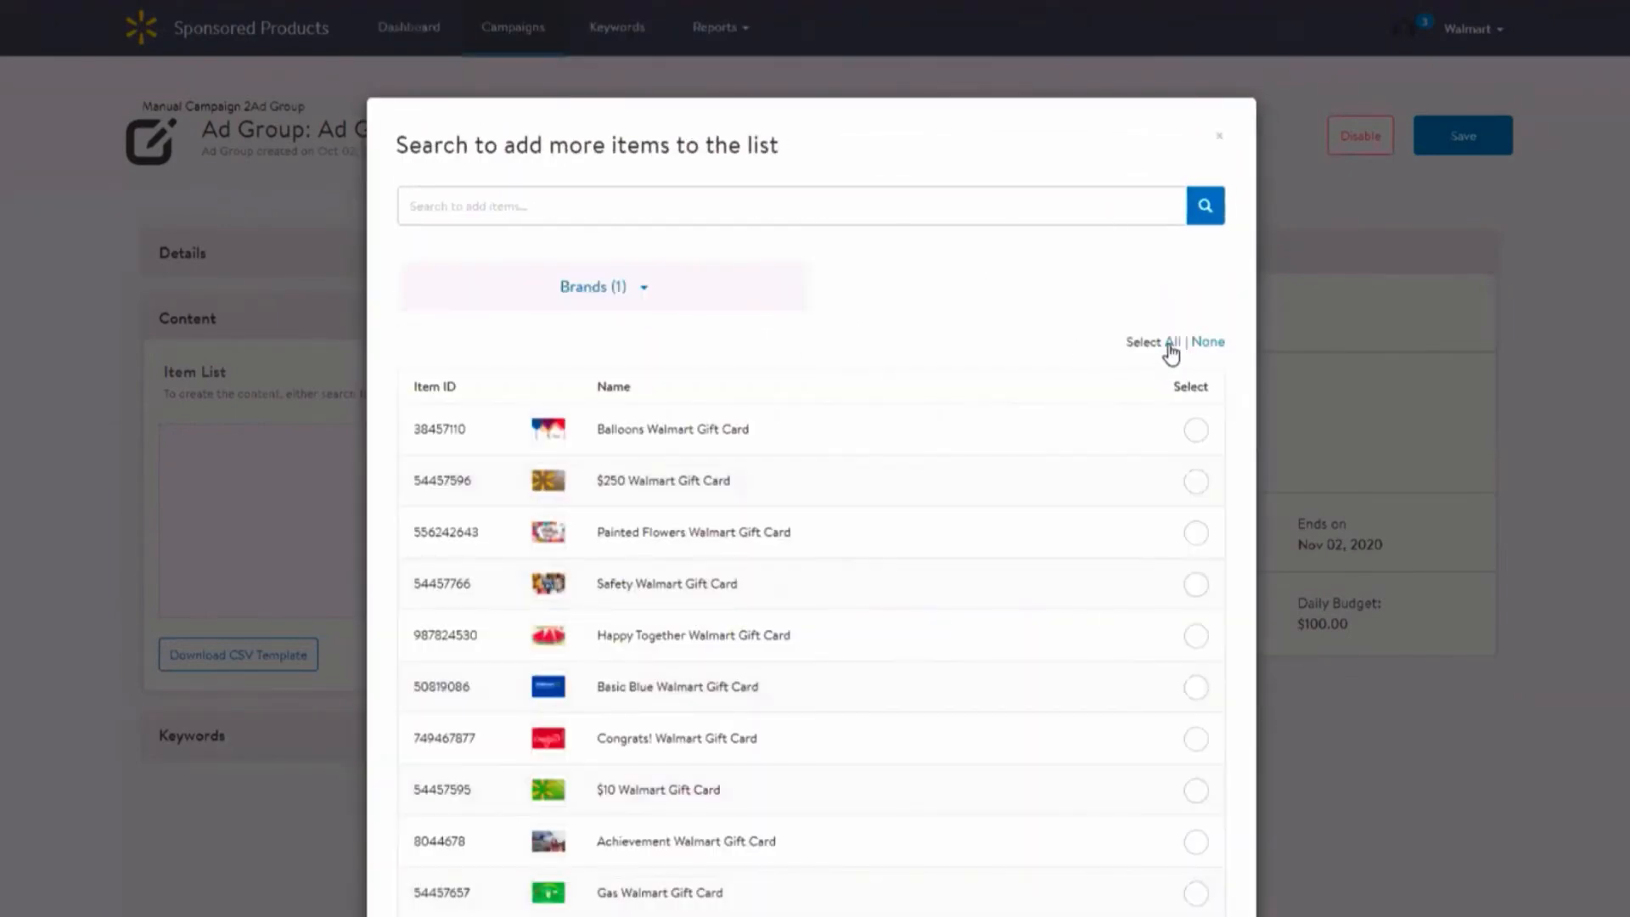
{"action": "left_click", "coordinate": [1171, 344]}
{"action": "scroll", "coordinate": [934, 680], "scroll_direction": "down", "scroll_amount": 2}
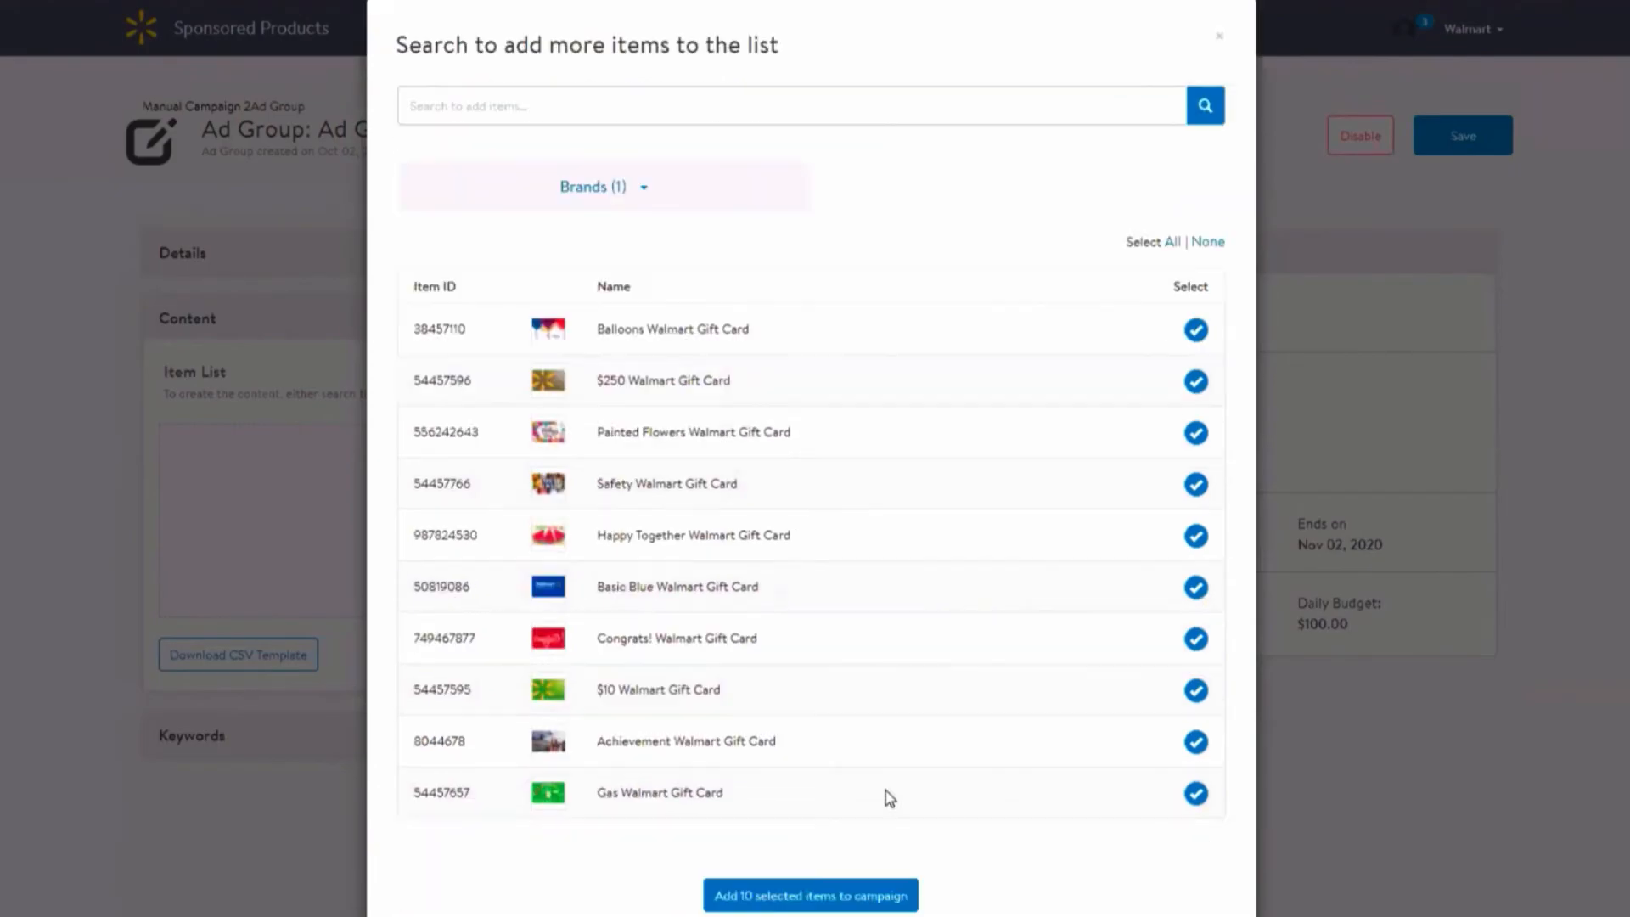
{"action": "left_click", "coordinate": [841, 891]}
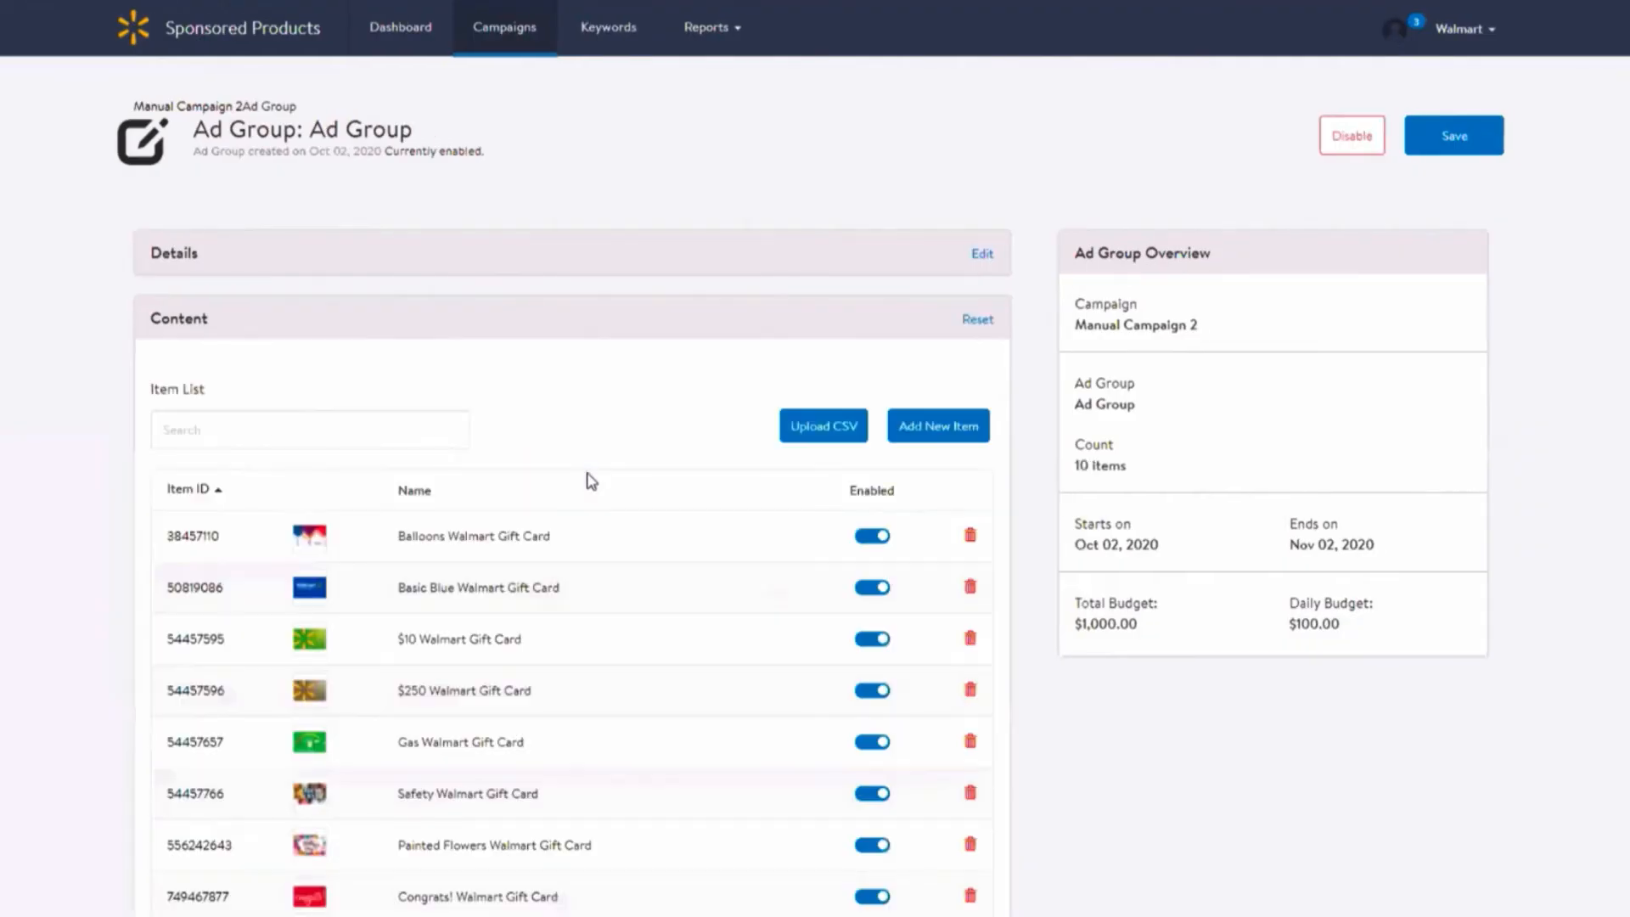
{"action": "scroll", "coordinate": [611, 348], "scroll_direction": "down", "scroll_amount": 3}
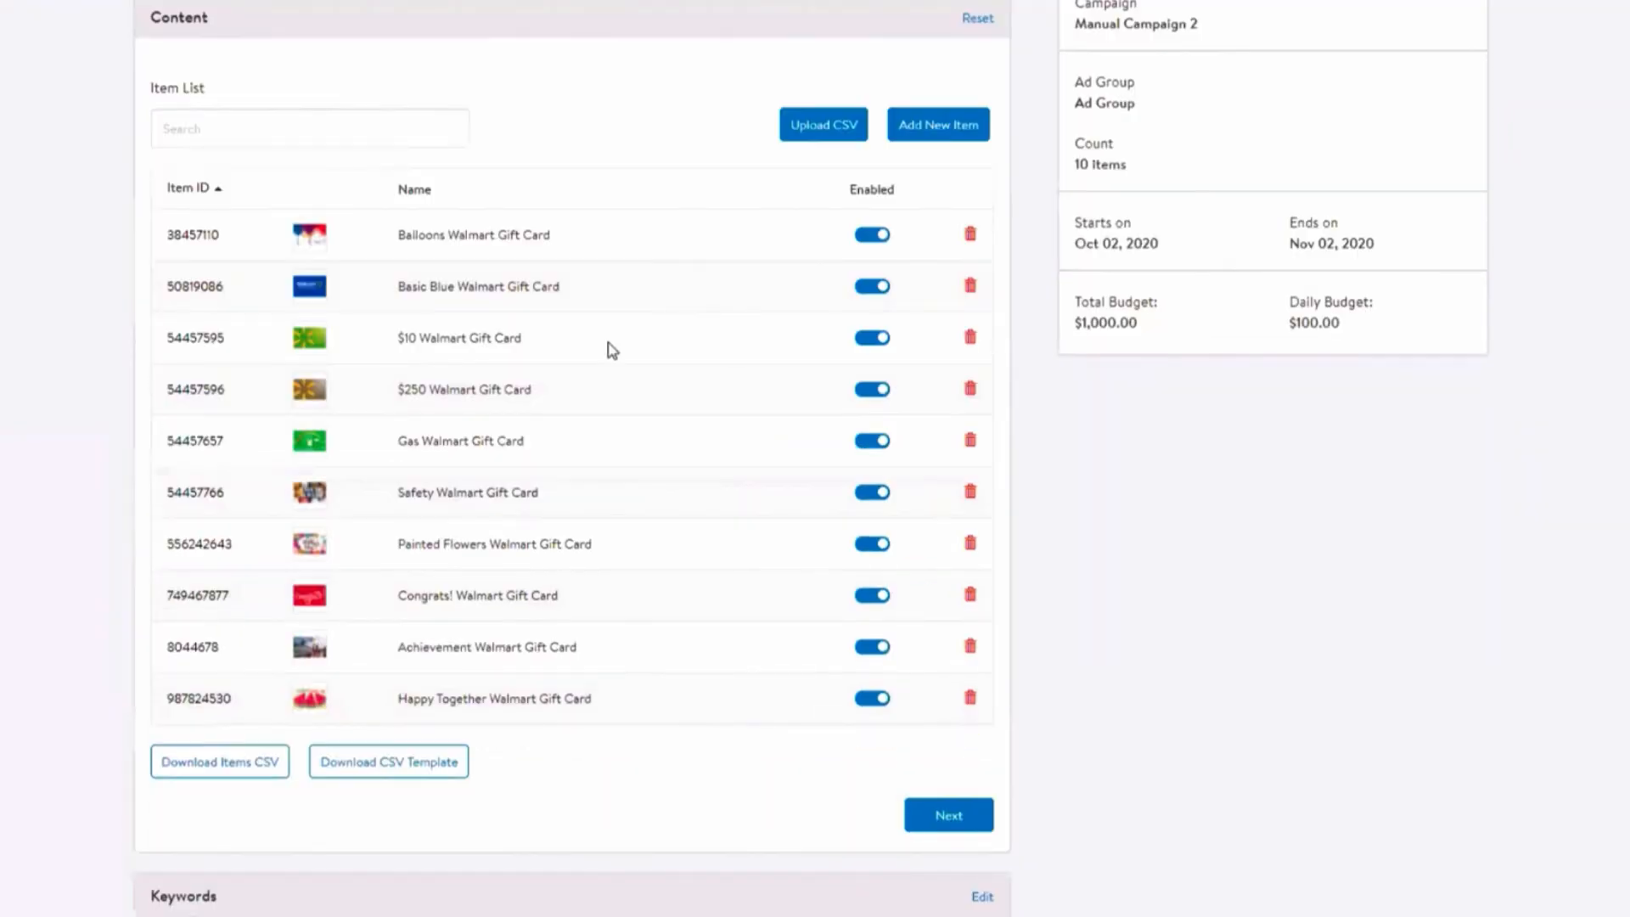
{"action": "left_click", "coordinate": [959, 817]}
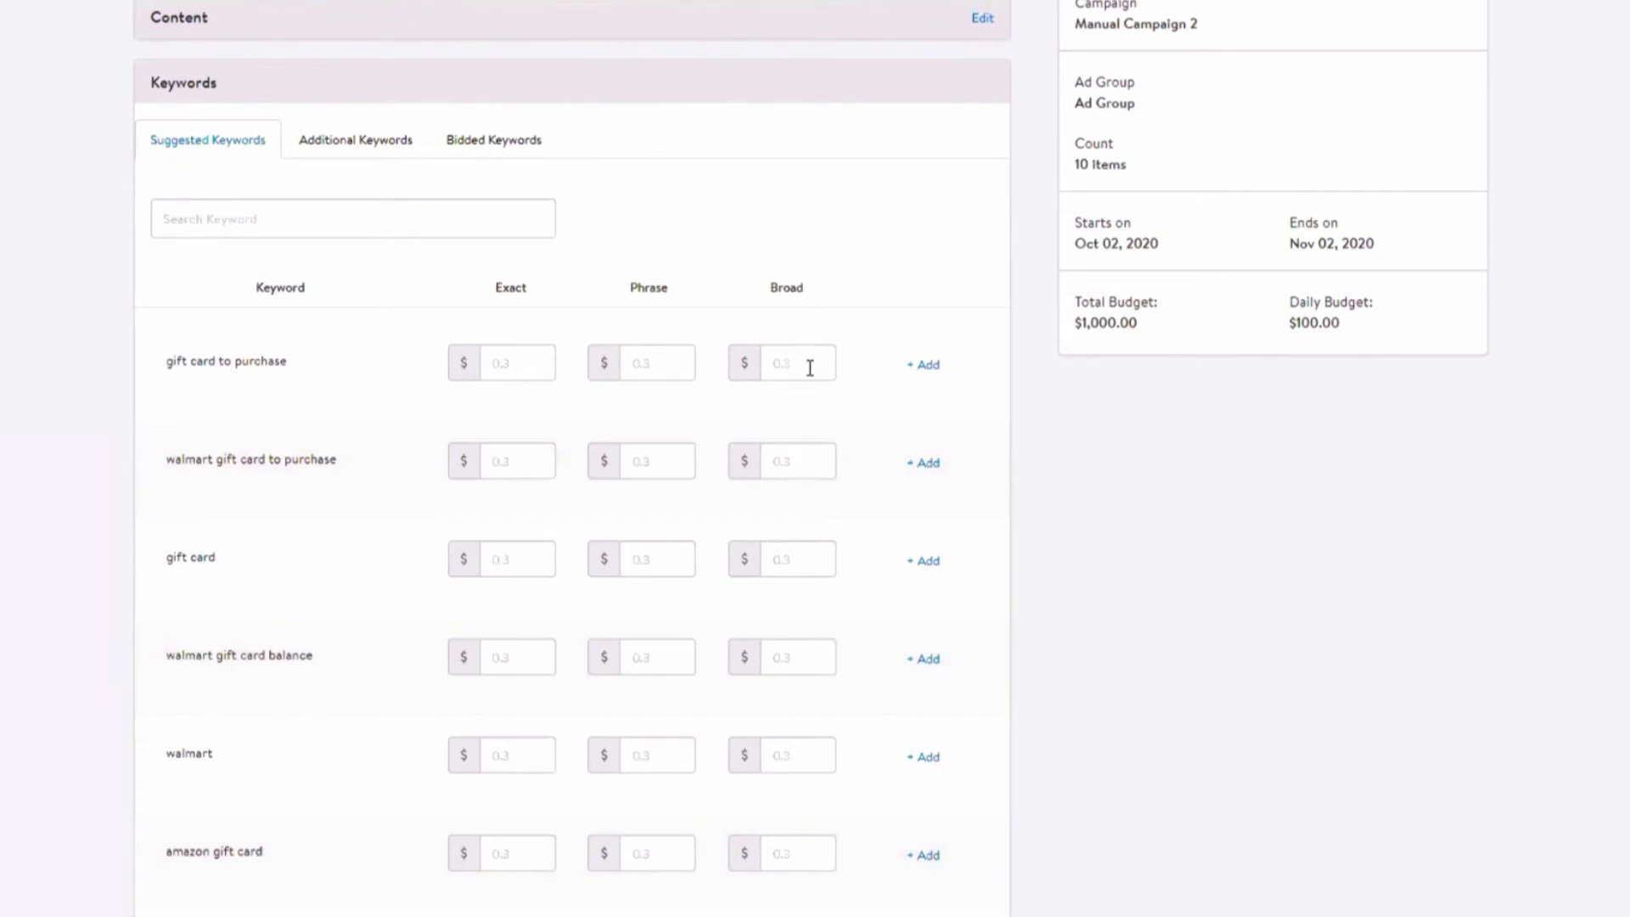
- Add suggested keywords "gift card to purchase" with a $2 broad bid and "walmart" with bids of $5 exact, $3 phrase and $1 broad
{"action": "type", "text": "2"}
{"action": "left_click", "coordinate": [926, 372]}
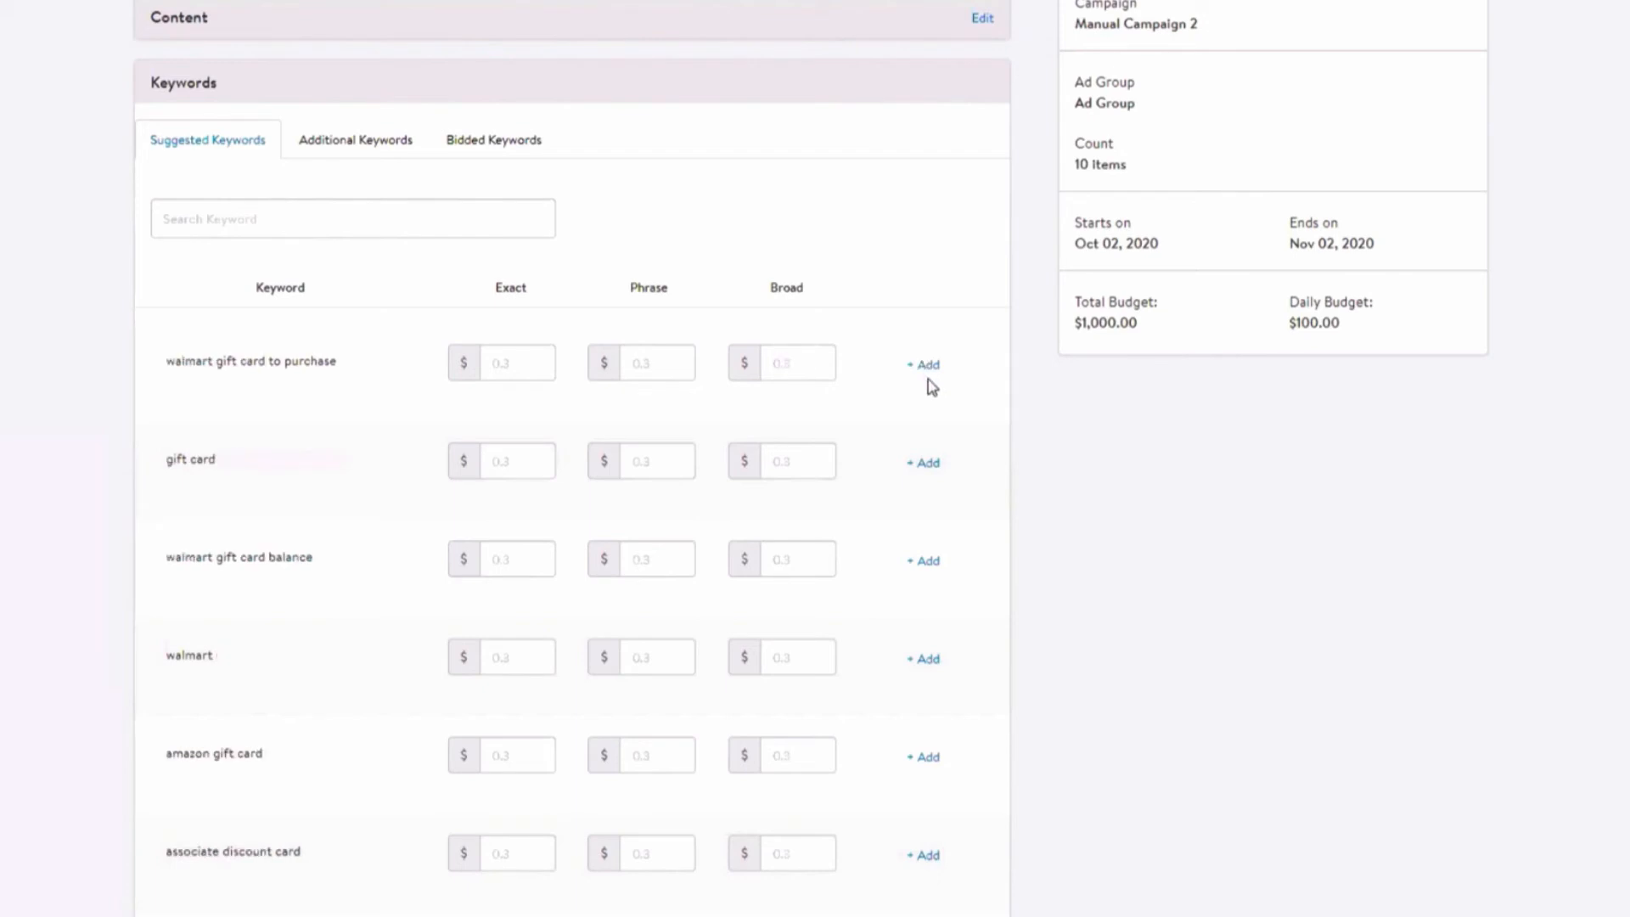
{"action": "left_click", "coordinate": [525, 666]}
{"action": "type", "text": "5"}
{"action": "left_click", "coordinate": [647, 665]}
{"action": "type", "text": "3"}
{"action": "left_click", "coordinate": [817, 651]}
{"action": "type", "text": "1"}
{"action": "left_click", "coordinate": [923, 669]}
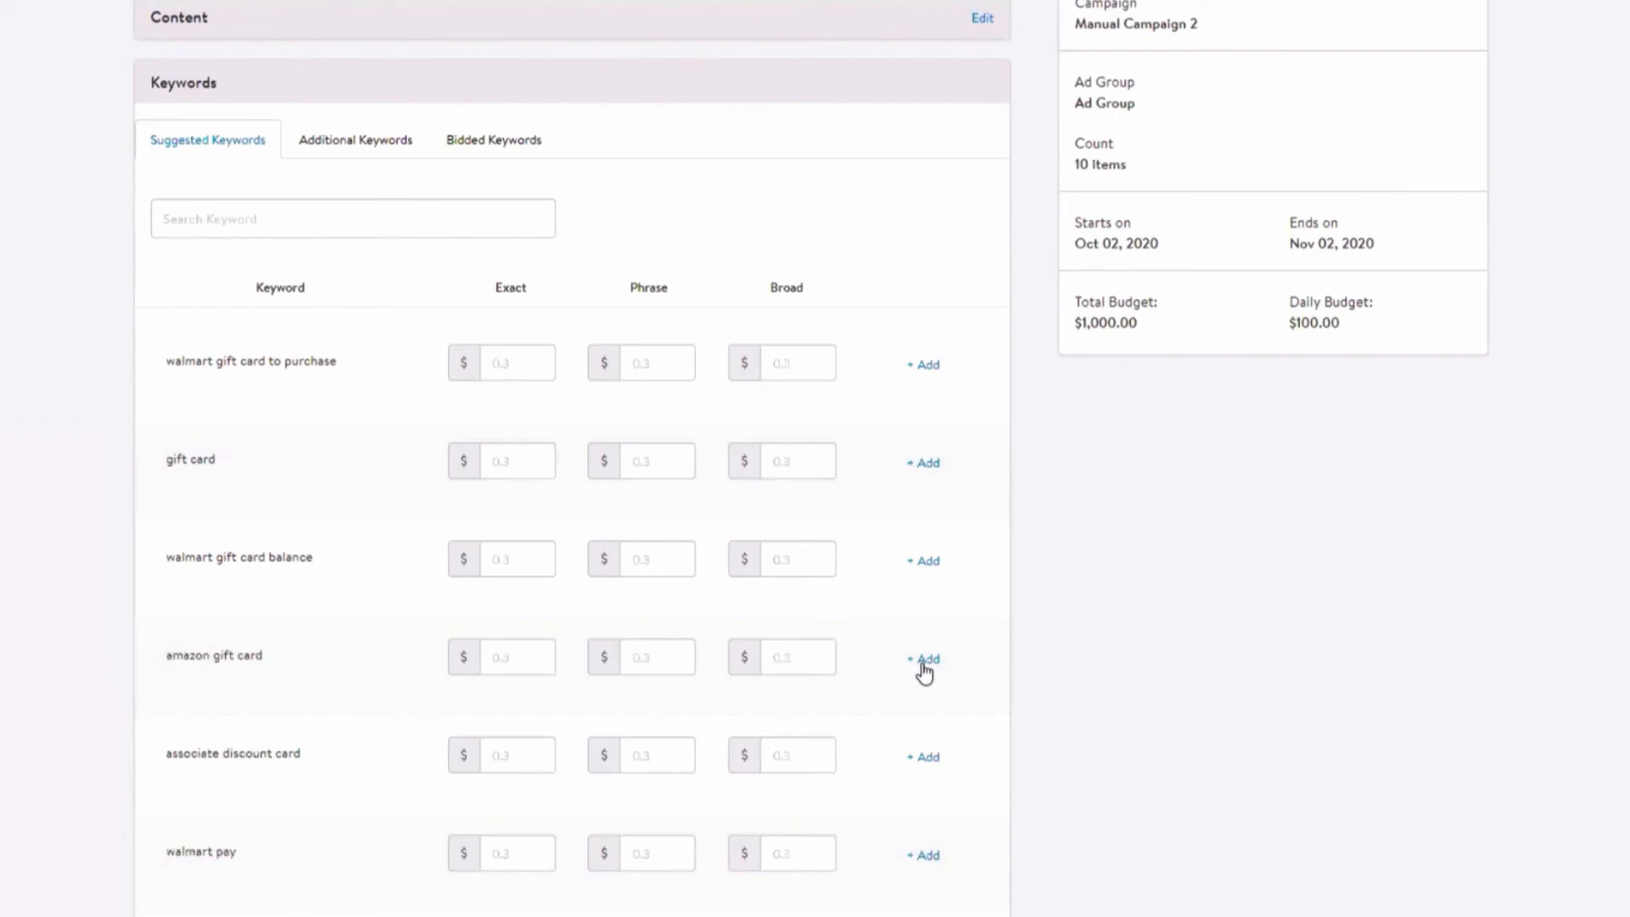
- Add the suggested keywords "amazon gift card" with a $5 exact bid and "gift registry" with a $3 exact bid
{"action": "scroll", "coordinate": [859, 662], "scroll_direction": "down", "scroll_amount": 2}
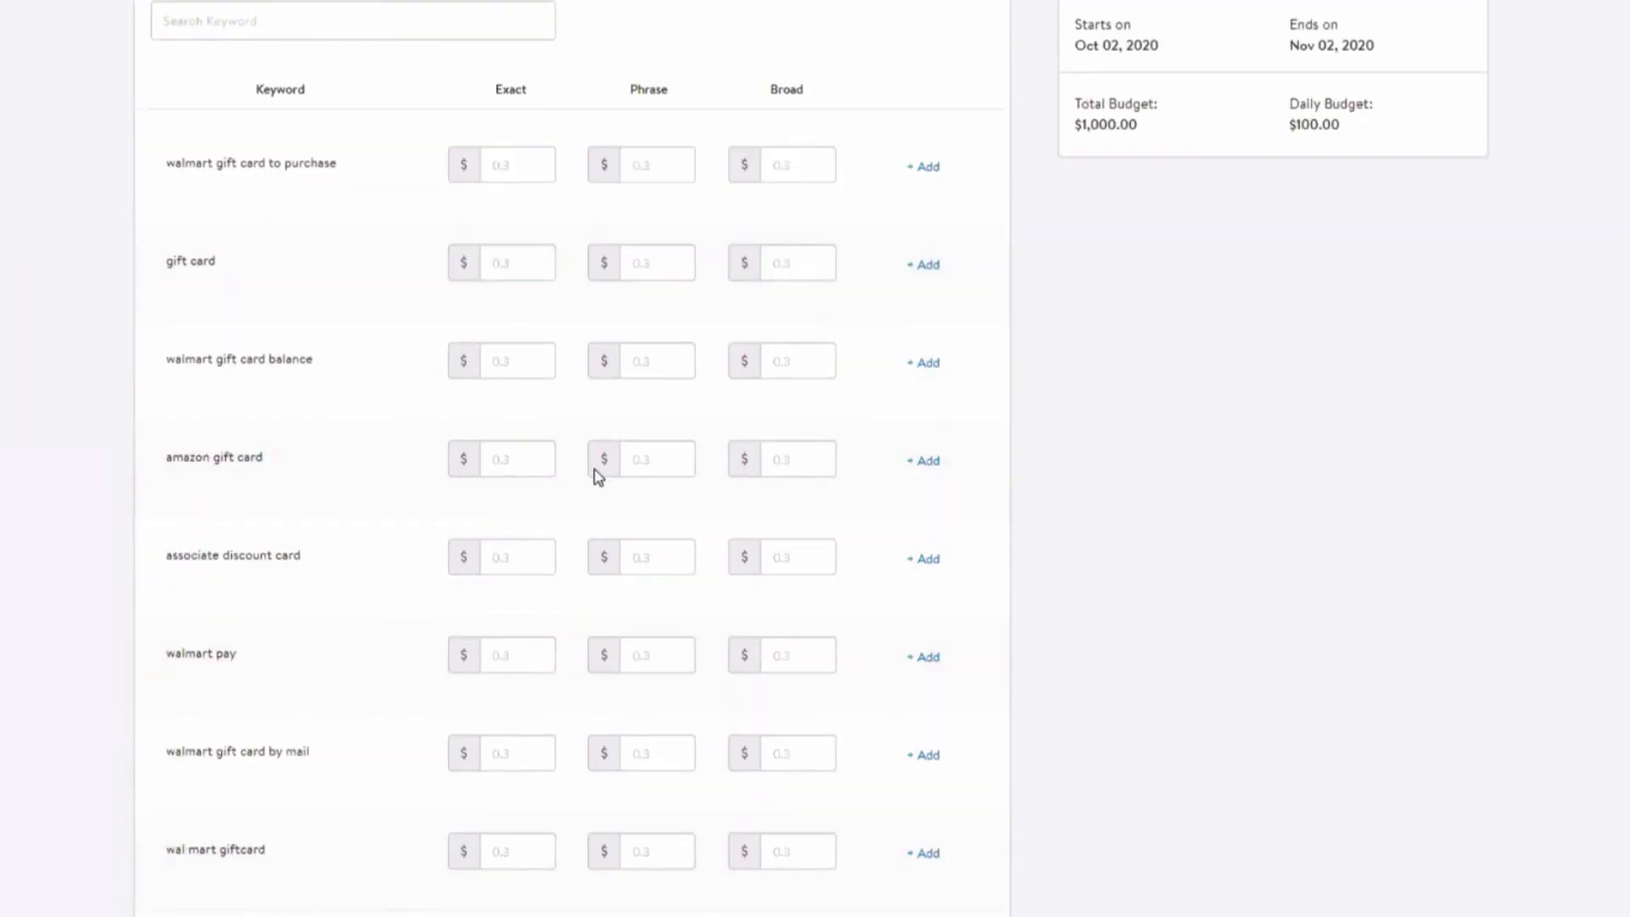
{"action": "left_click", "coordinate": [798, 460]}
{"action": "left_click", "coordinate": [498, 458]}
{"action": "type", "text": "5"}
{"action": "left_click", "coordinate": [921, 462]}
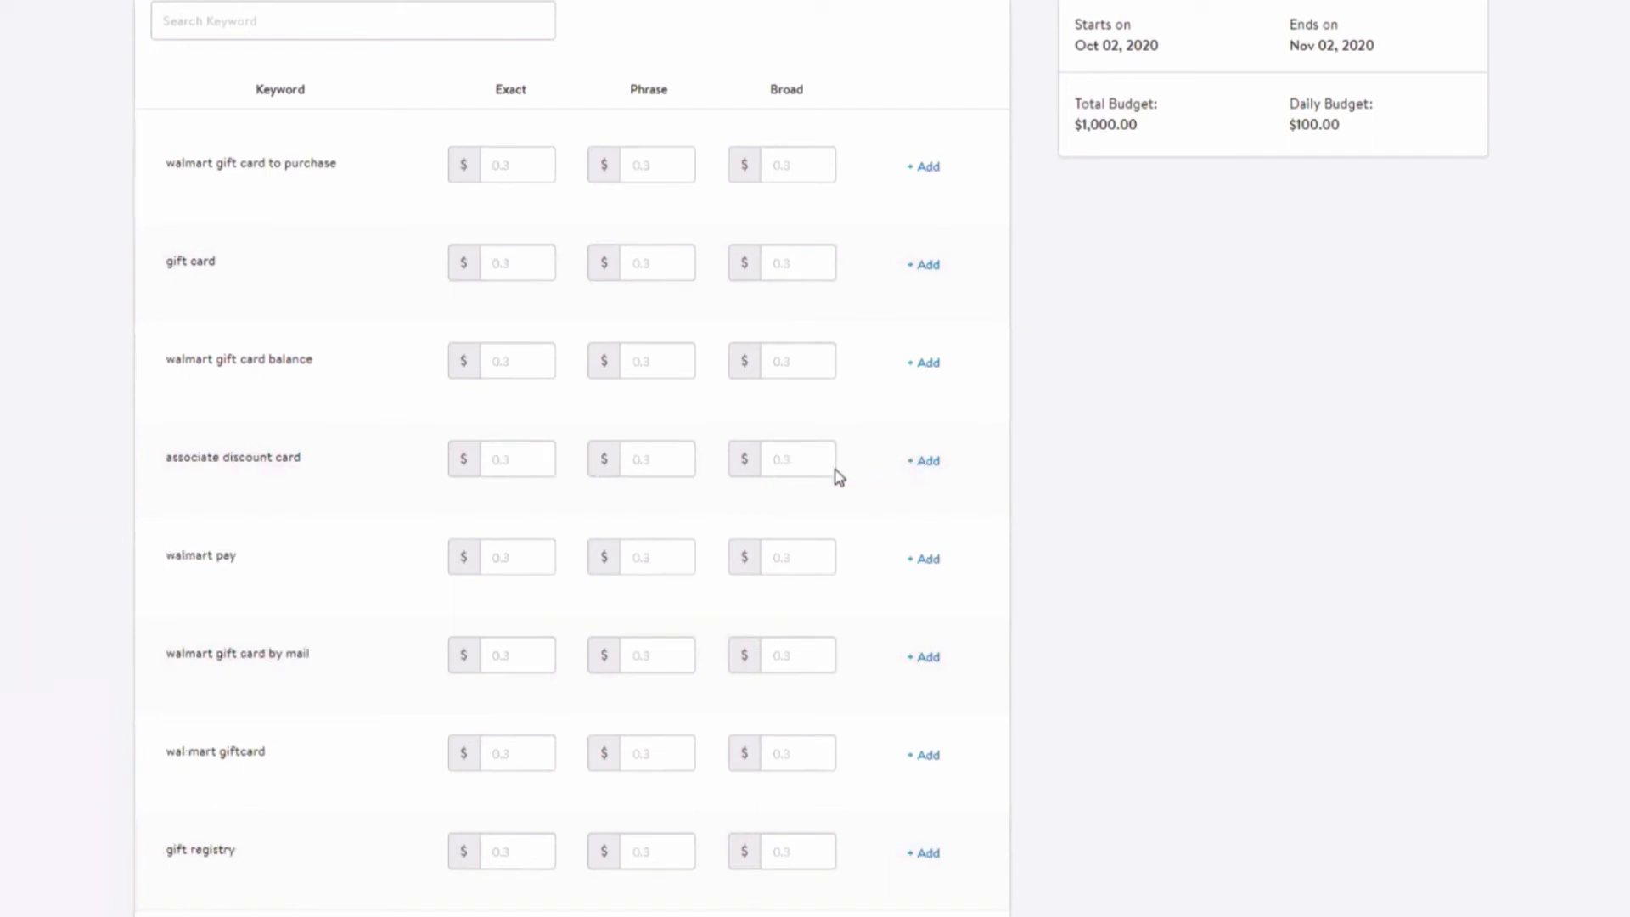
{"action": "left_click", "coordinate": [505, 853]}
{"action": "type", "text": "3"}
{"action": "left_click", "coordinate": [923, 854]}
- Enter additional keywords, one per line: "gift card", "gift cards", "gift cards", "presents", "present" and "birthdau"
{"action": "scroll", "coordinate": [526, 546], "scroll_direction": "up", "scroll_amount": 2}
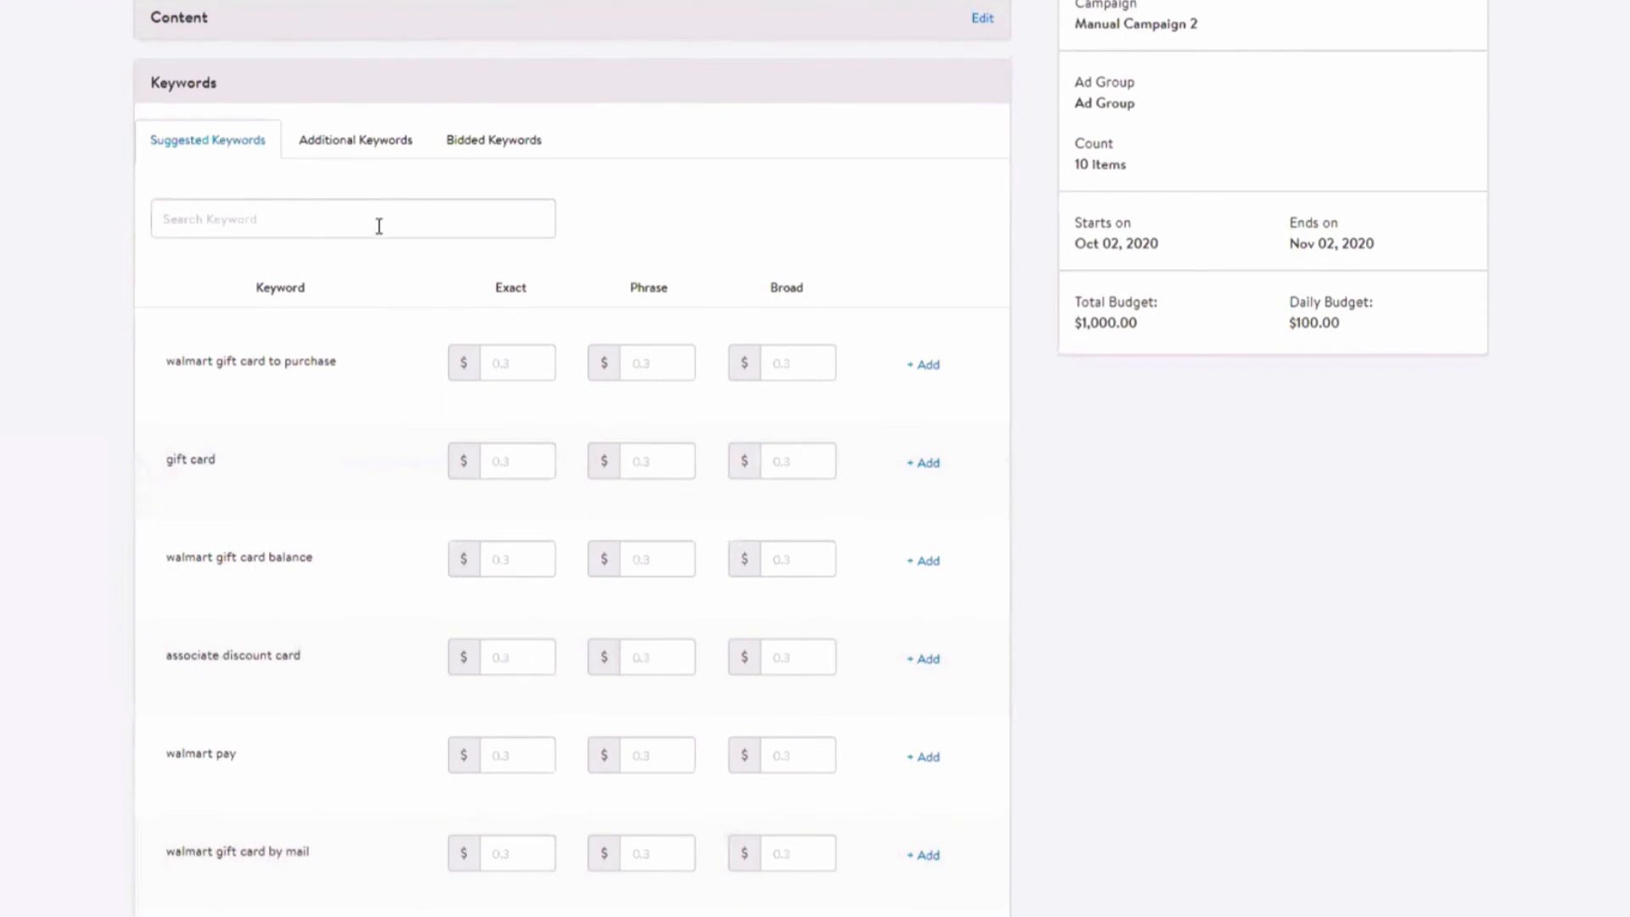
{"action": "left_click", "coordinate": [345, 155]}
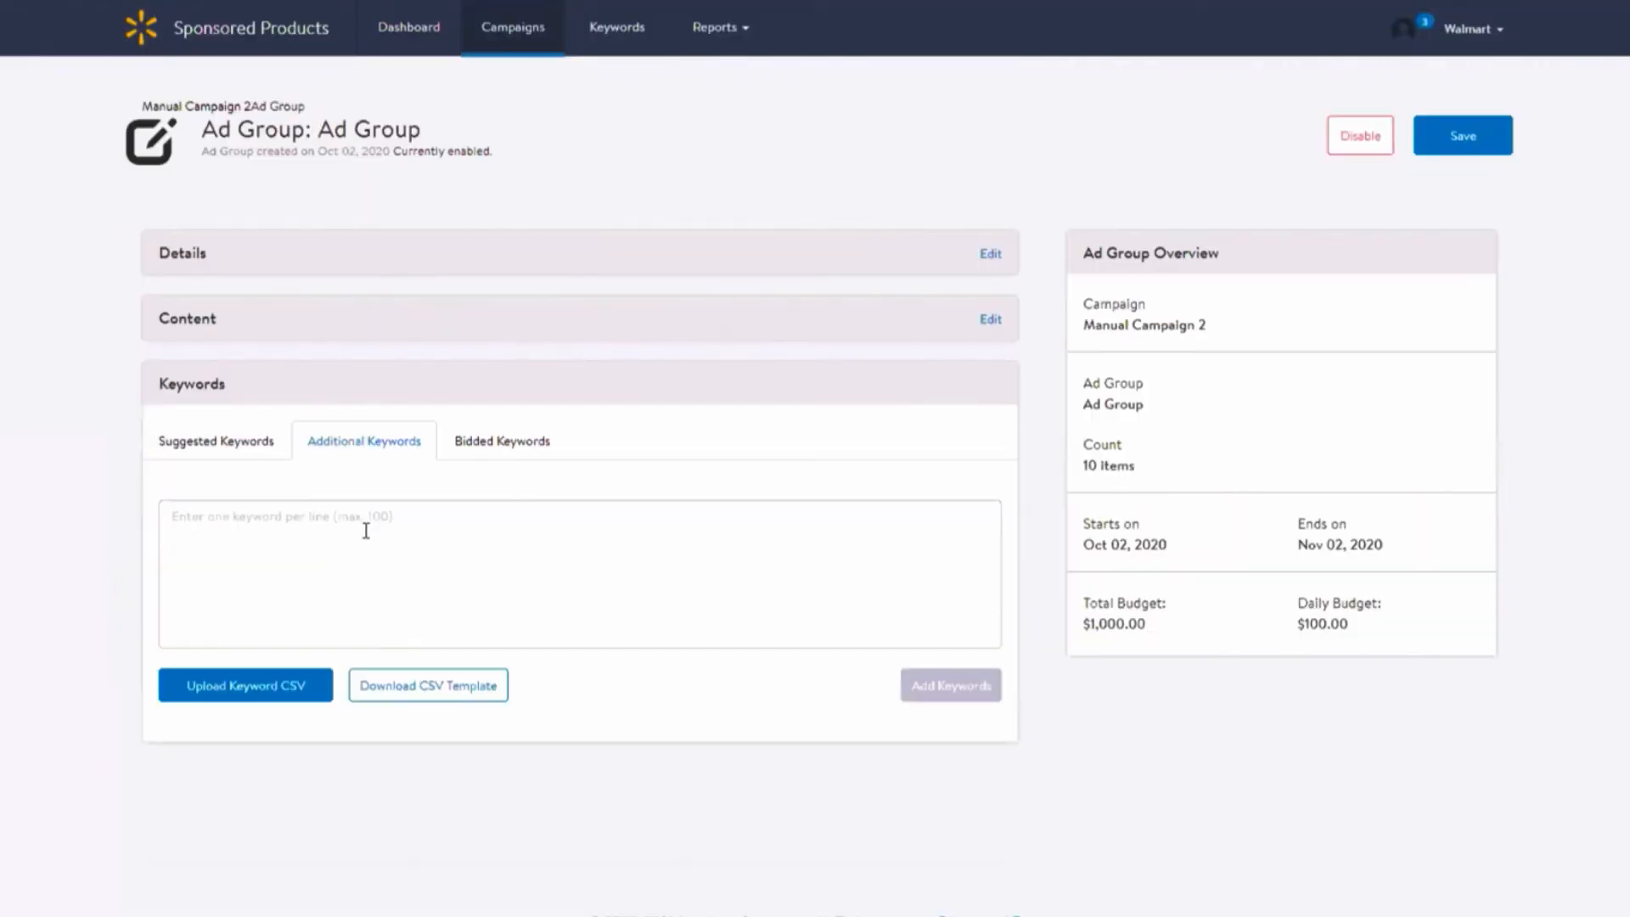
{"action": "type", "text": "g"}
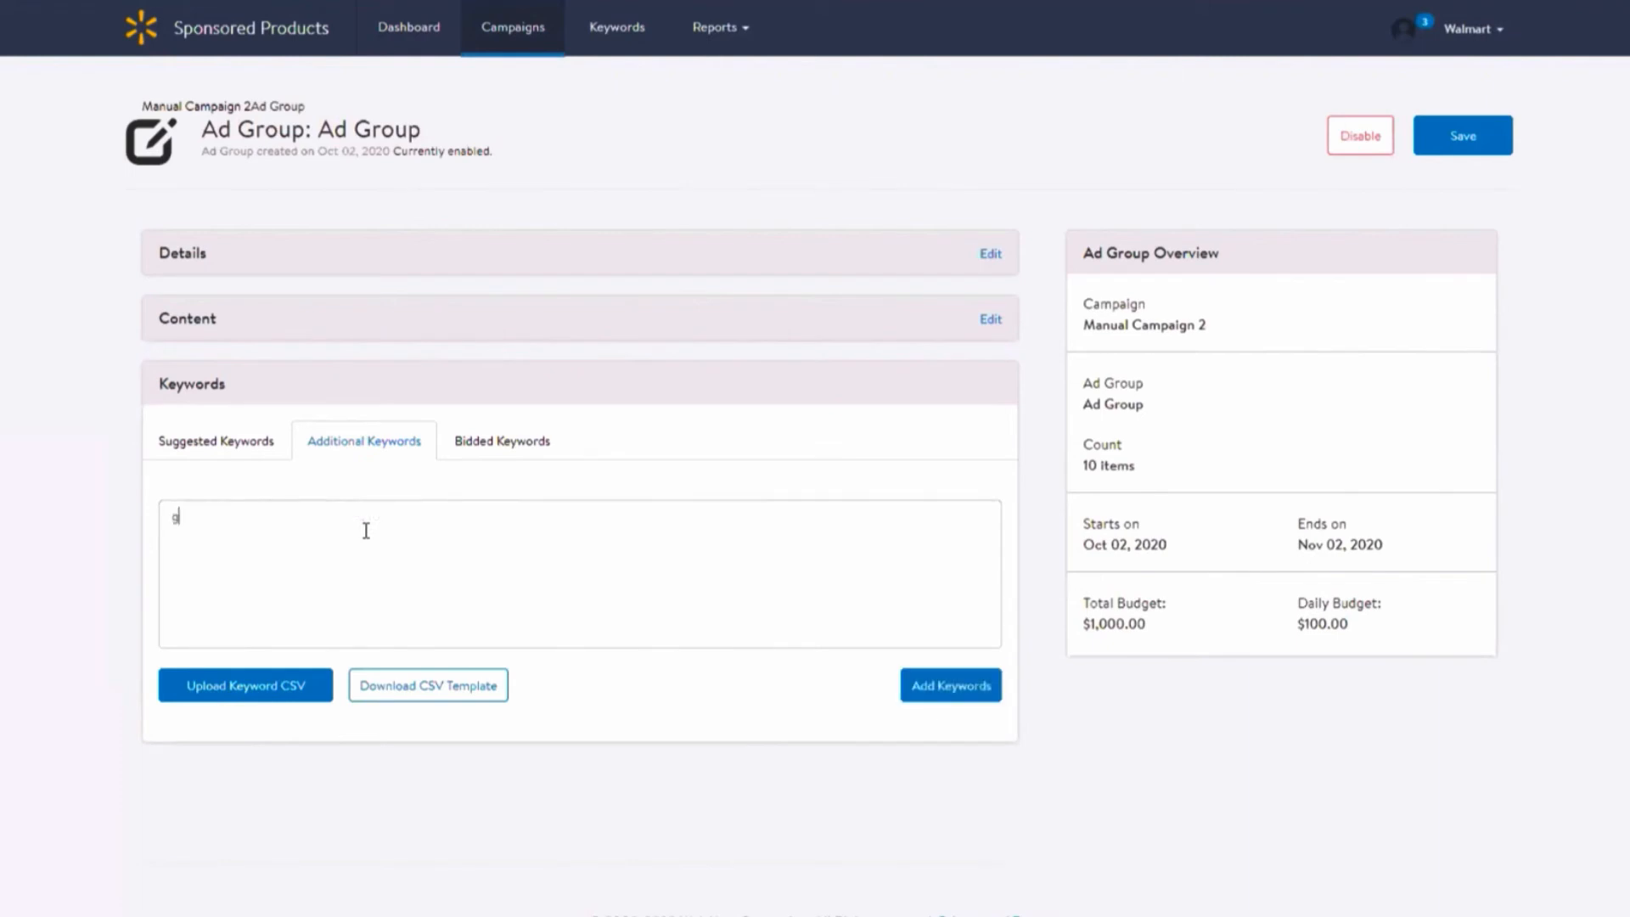
{"action": "type", "text": "ift card gift cards gift cards p"}
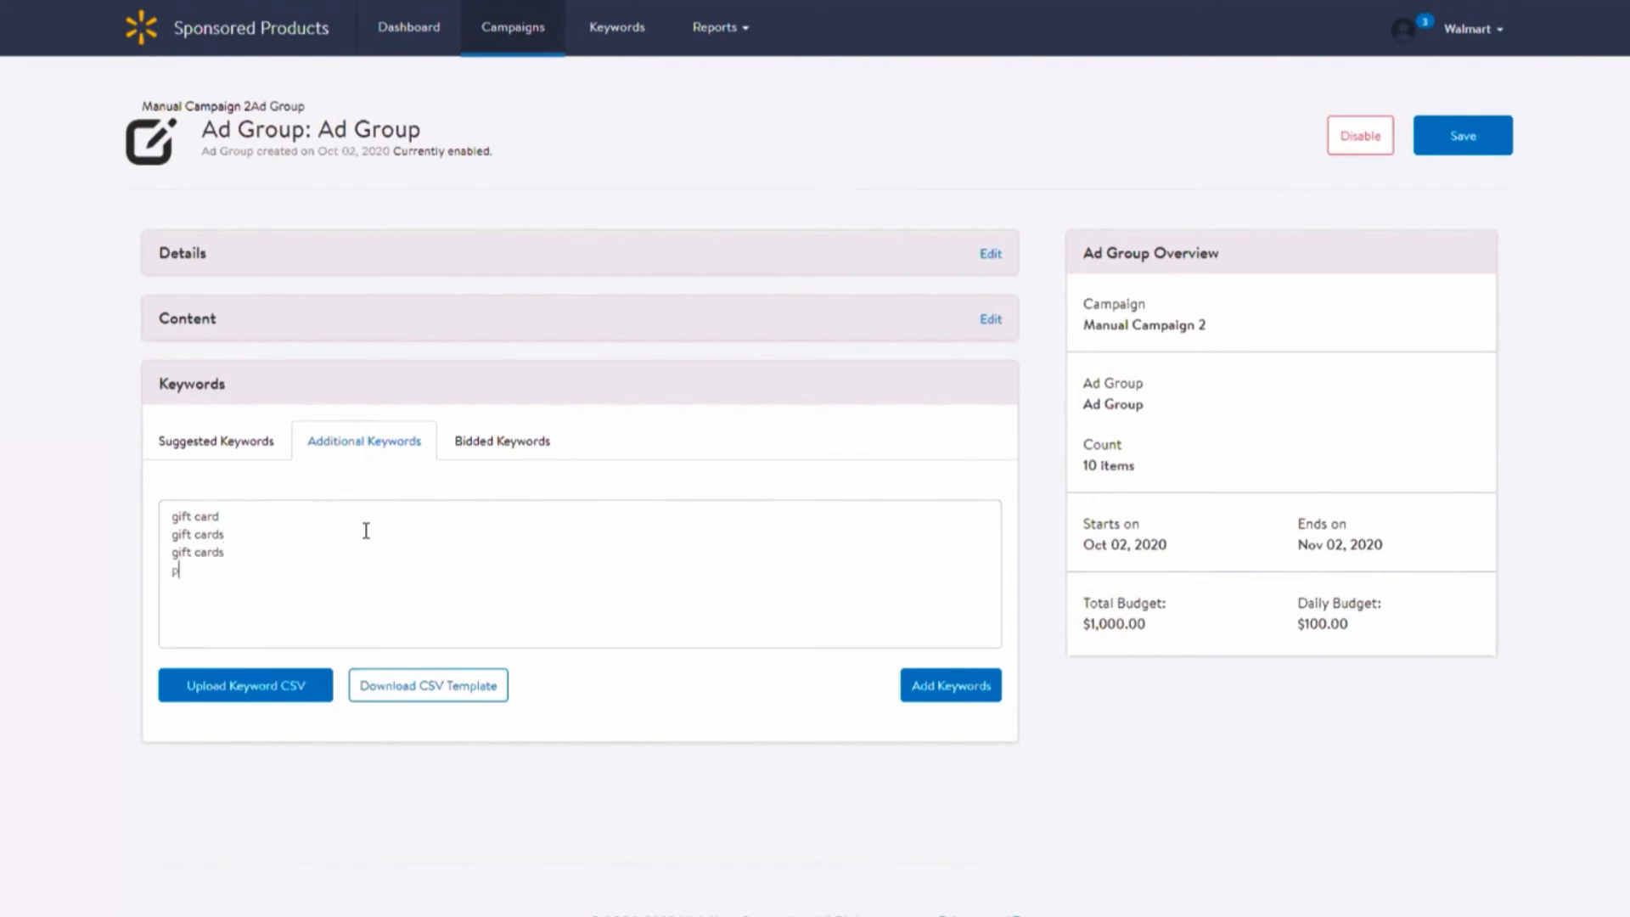
{"action": "type", "text": "resents "}
{"action": "type", "text": "present "}
{"action": "type", "text": "birthdau"}
{"action": "key", "text": "Return"}
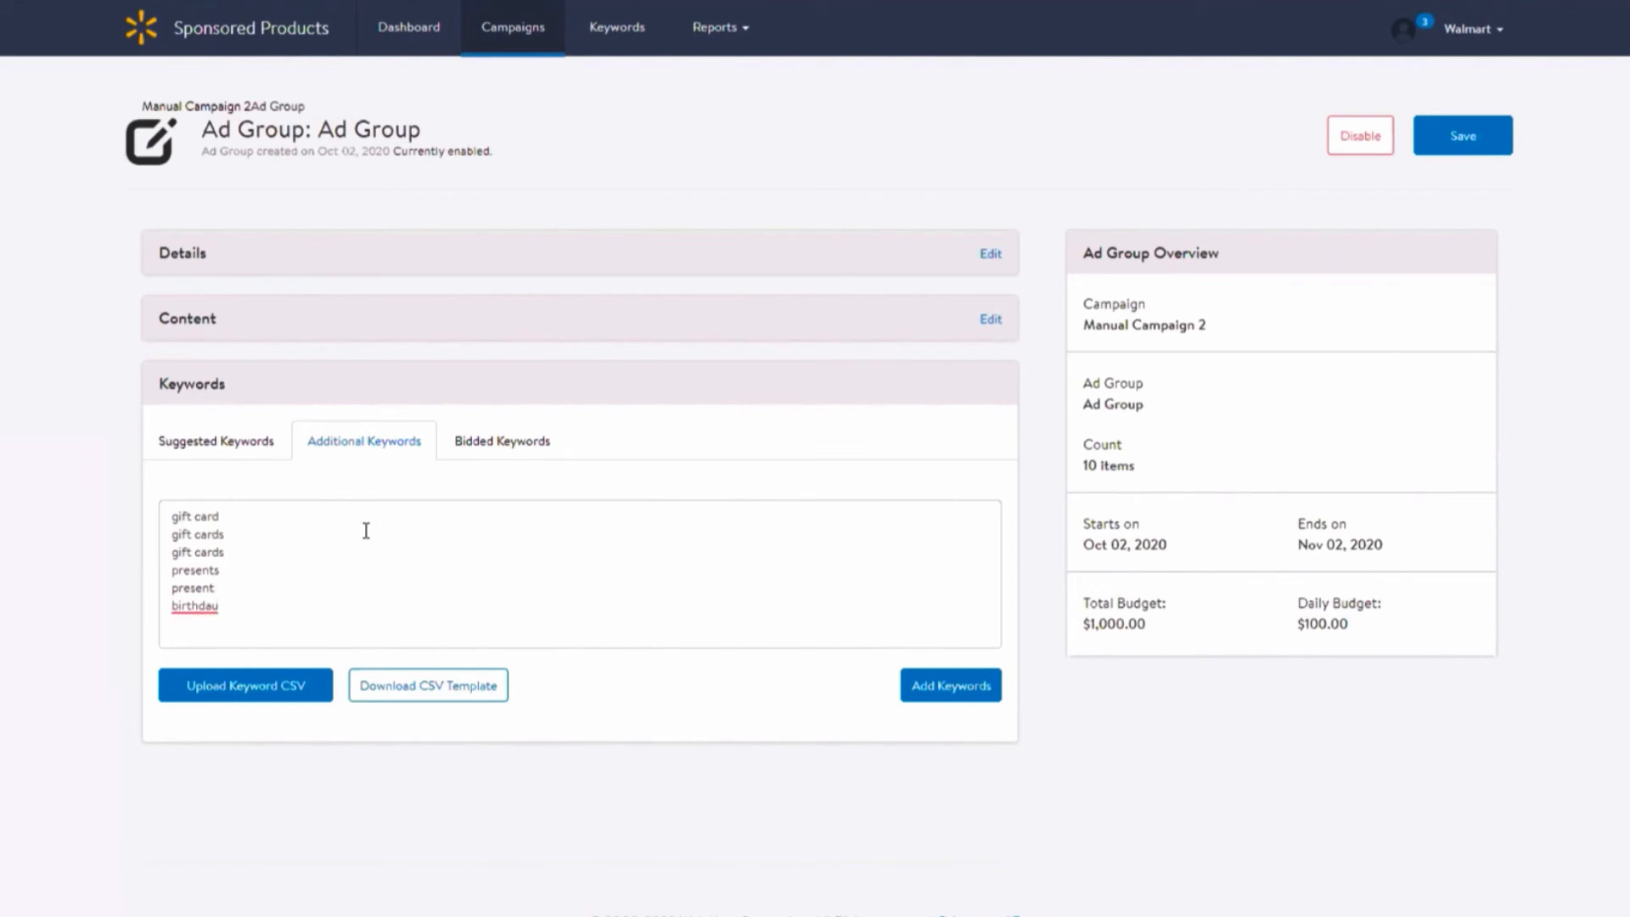
- Extend the additional keywords with "$10 gift", "walmart gift crd", "birthday gift card" and "gifts", and submit the whole list
{"action": "type", "text": "$10 gift"}
{"action": "key", "text": "Return"}
{"action": "type", "text": "walmart"}
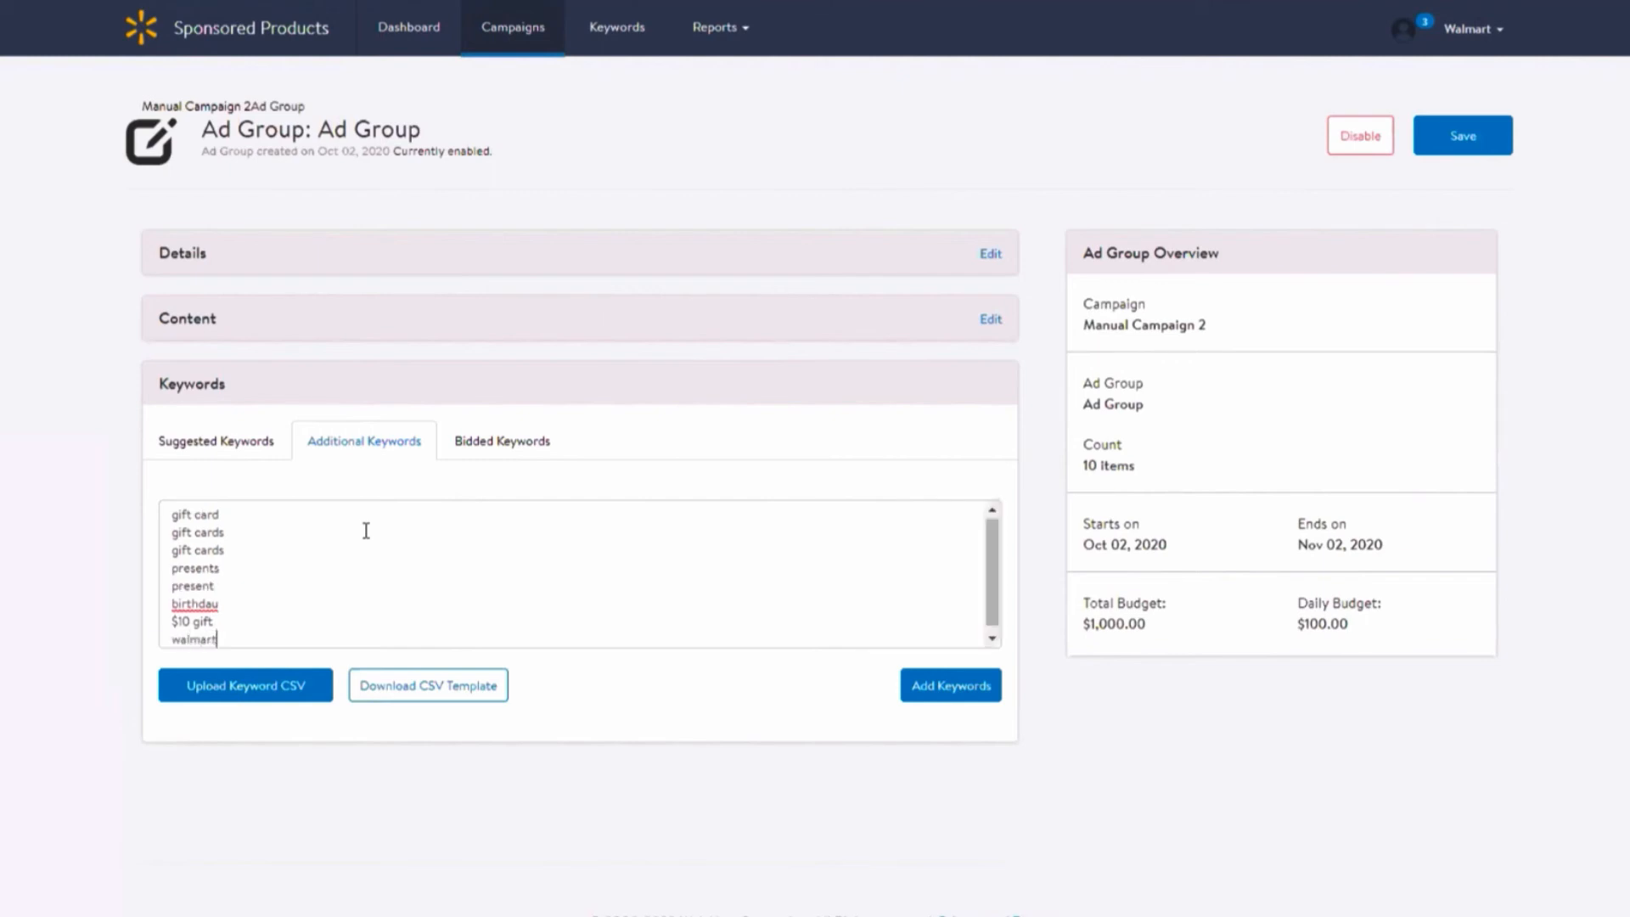
{"action": "type", "text": " gift crd"}
{"action": "key", "text": "Return"}
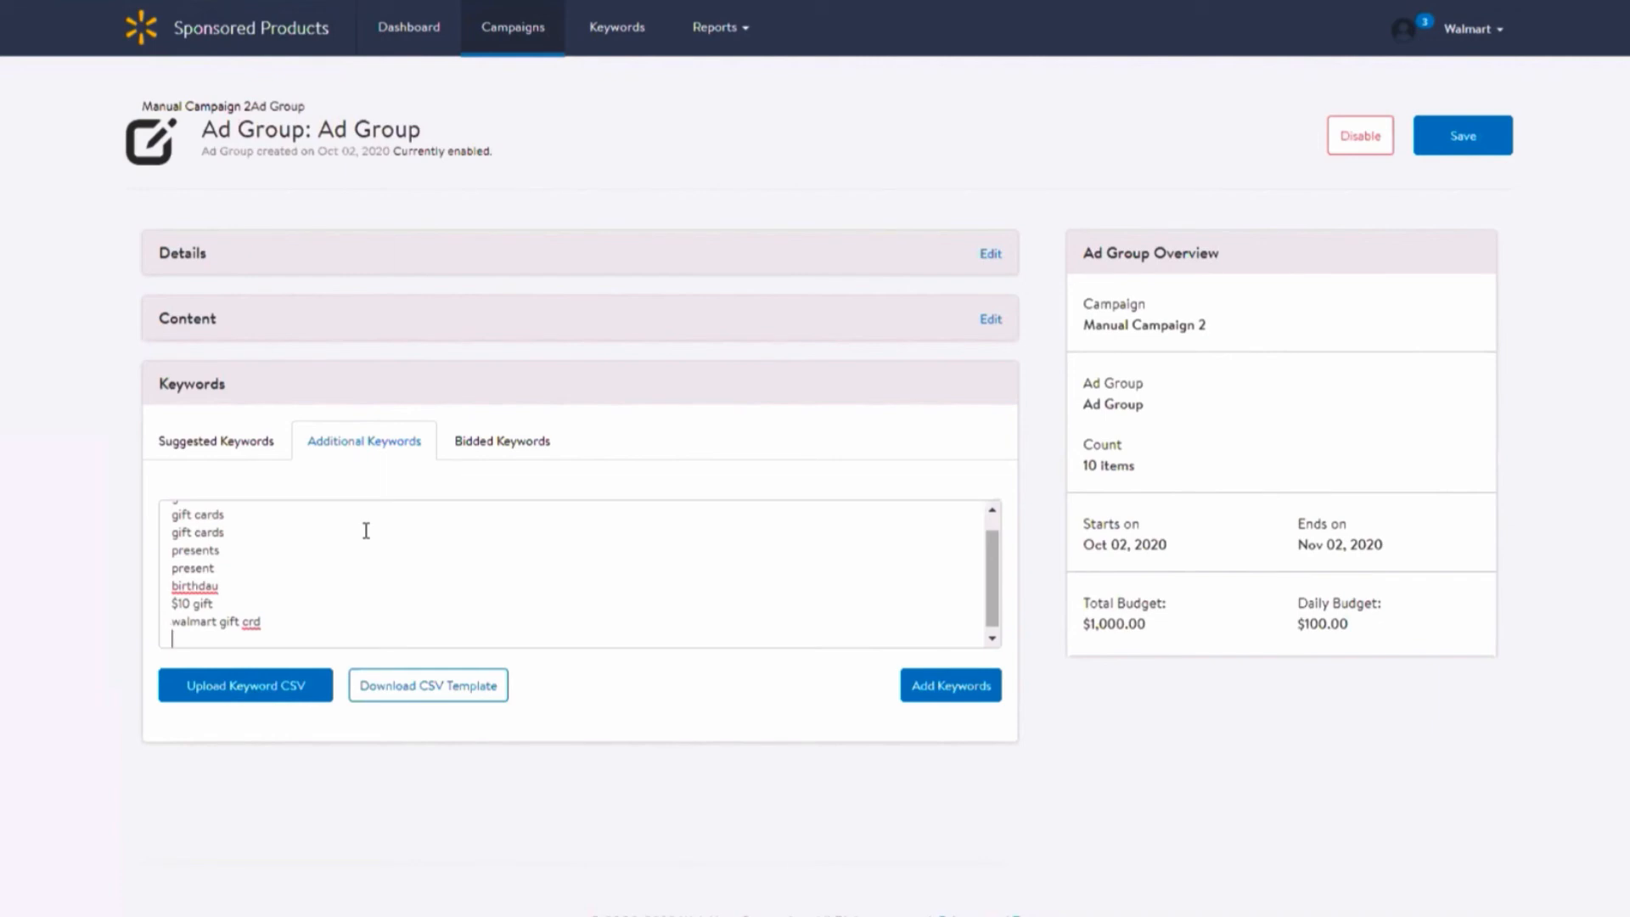
{"action": "type", "text": "birthday gift card"}
{"action": "key", "text": "Return"}
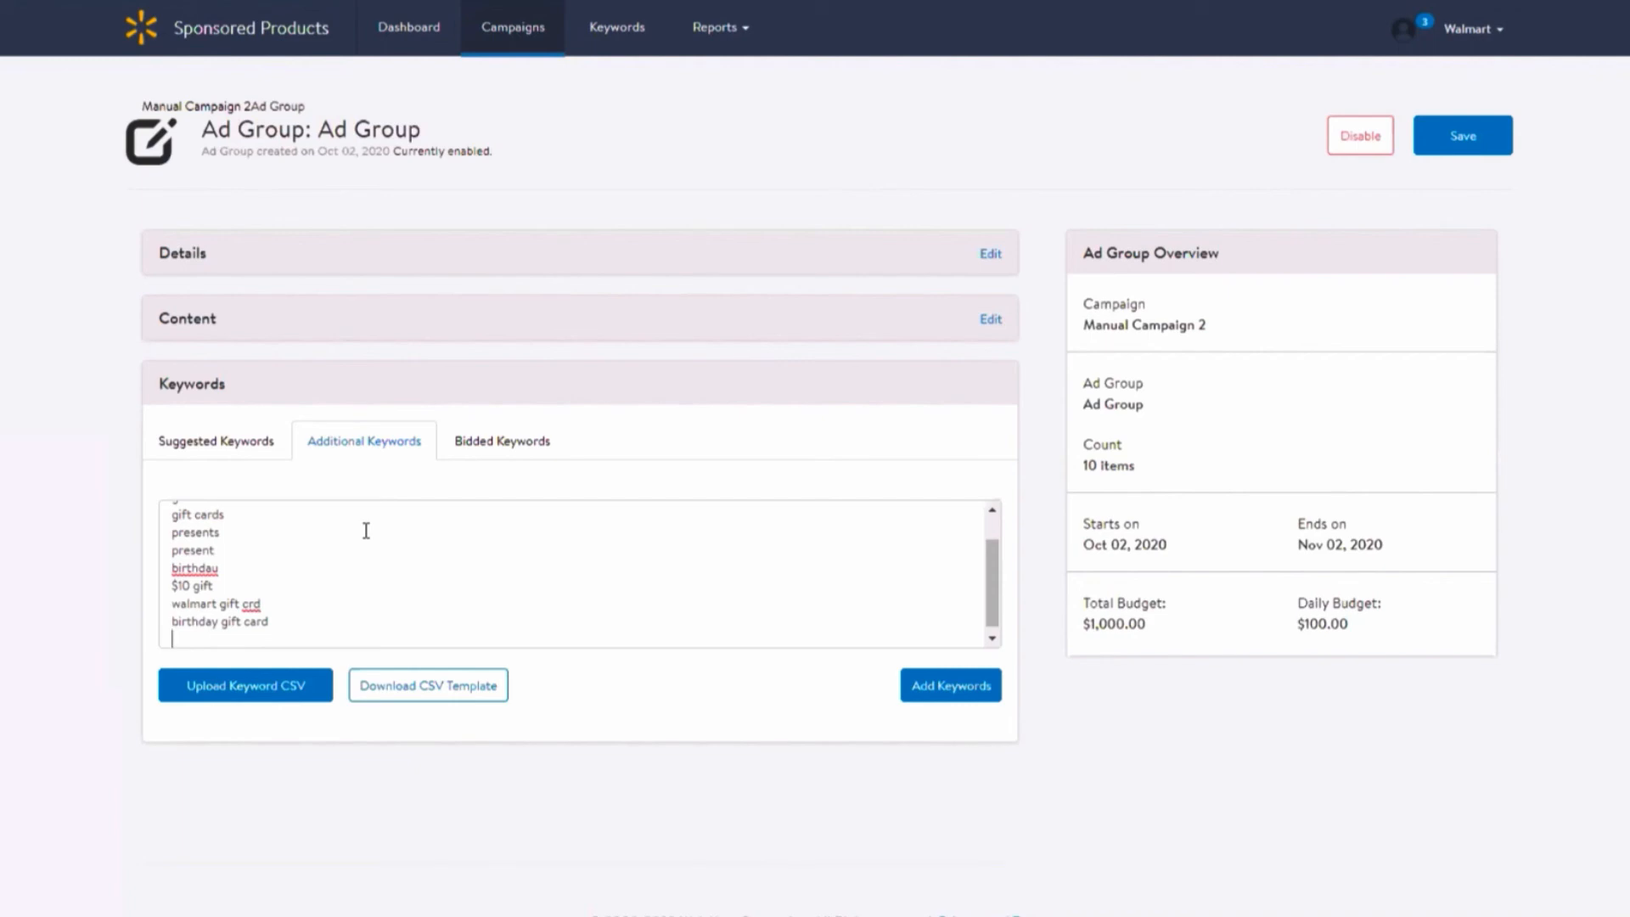
{"action": "type", "text": "gifts"}
{"action": "scroll", "coordinate": [321, 570], "scroll_direction": "up", "scroll_amount": 1}
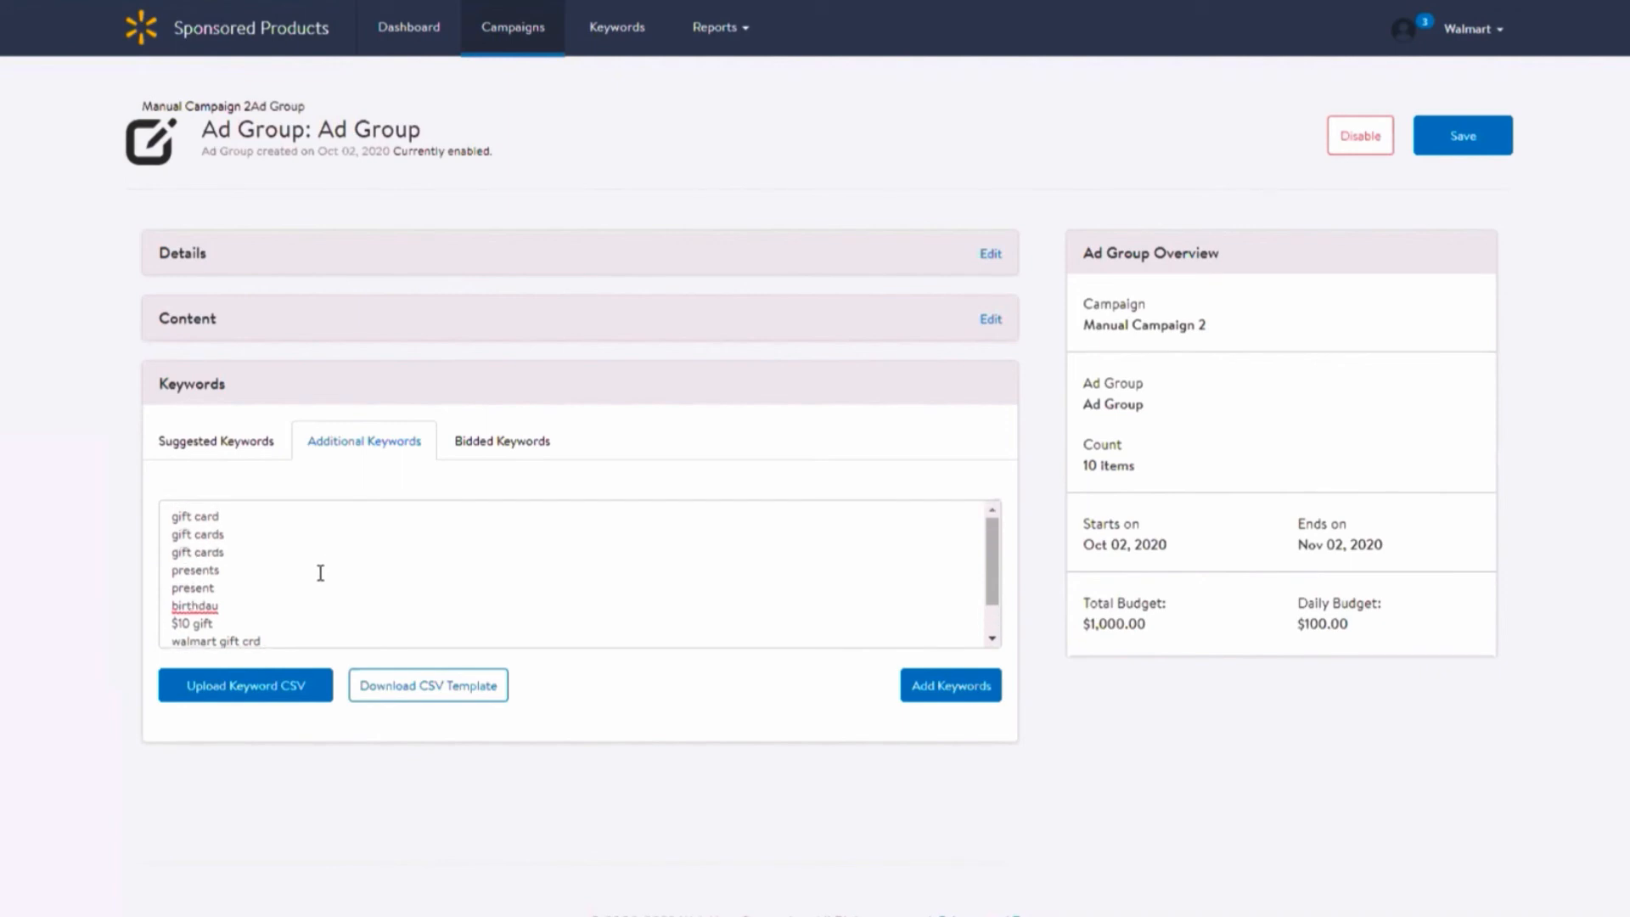
{"action": "scroll", "coordinate": [264, 562], "scroll_direction": "down", "scroll_amount": 2}
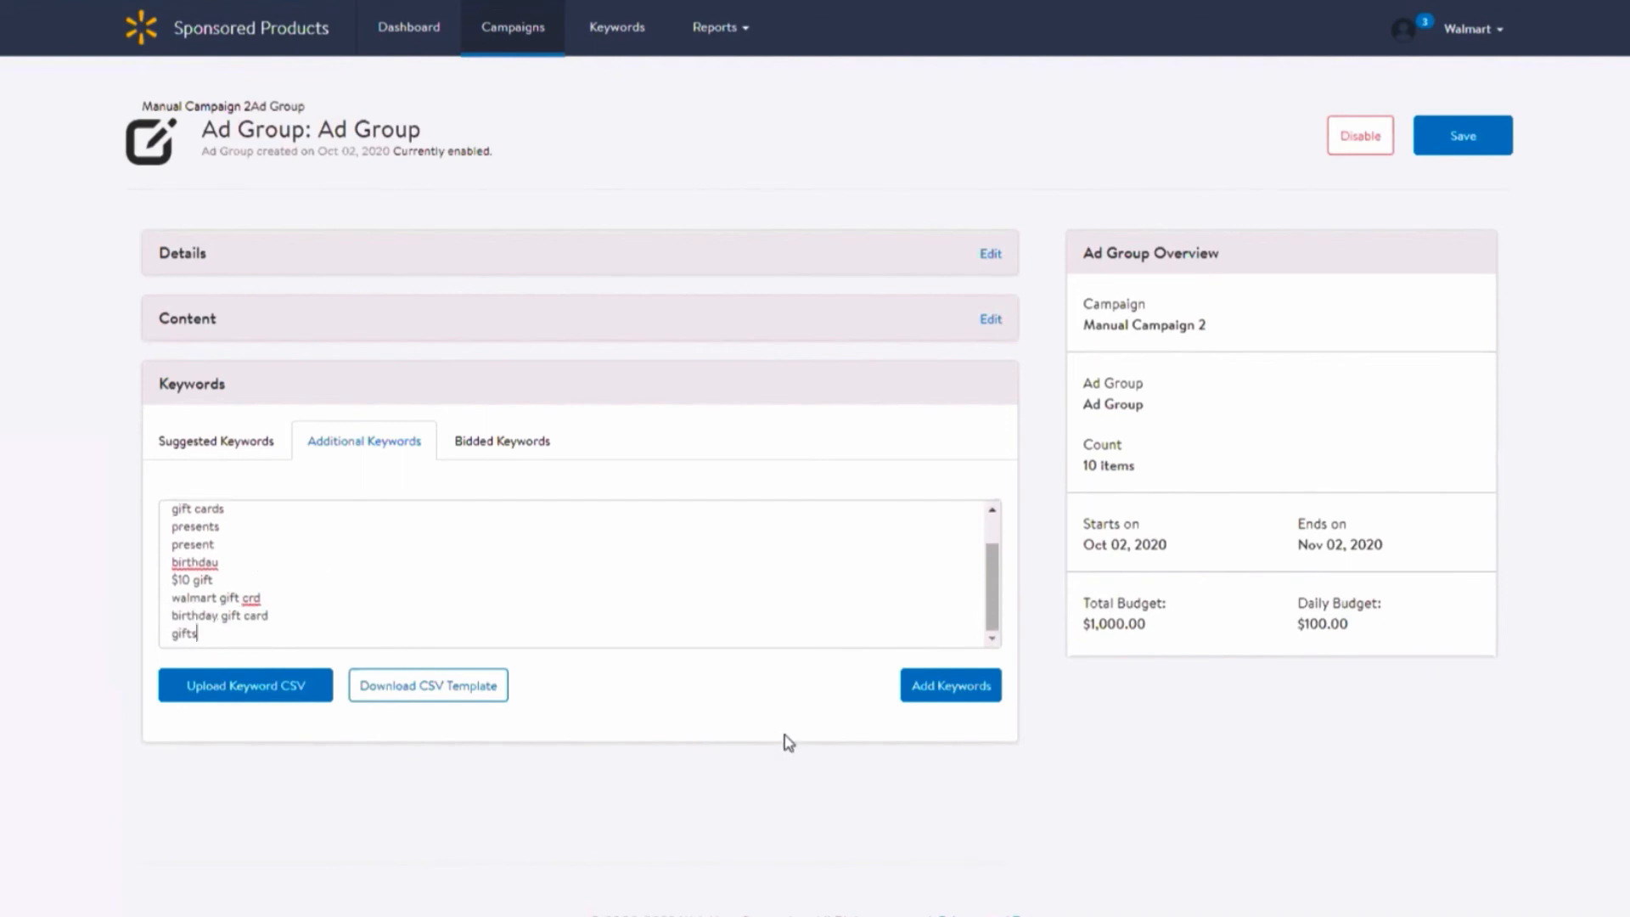
{"action": "left_click", "coordinate": [950, 694]}
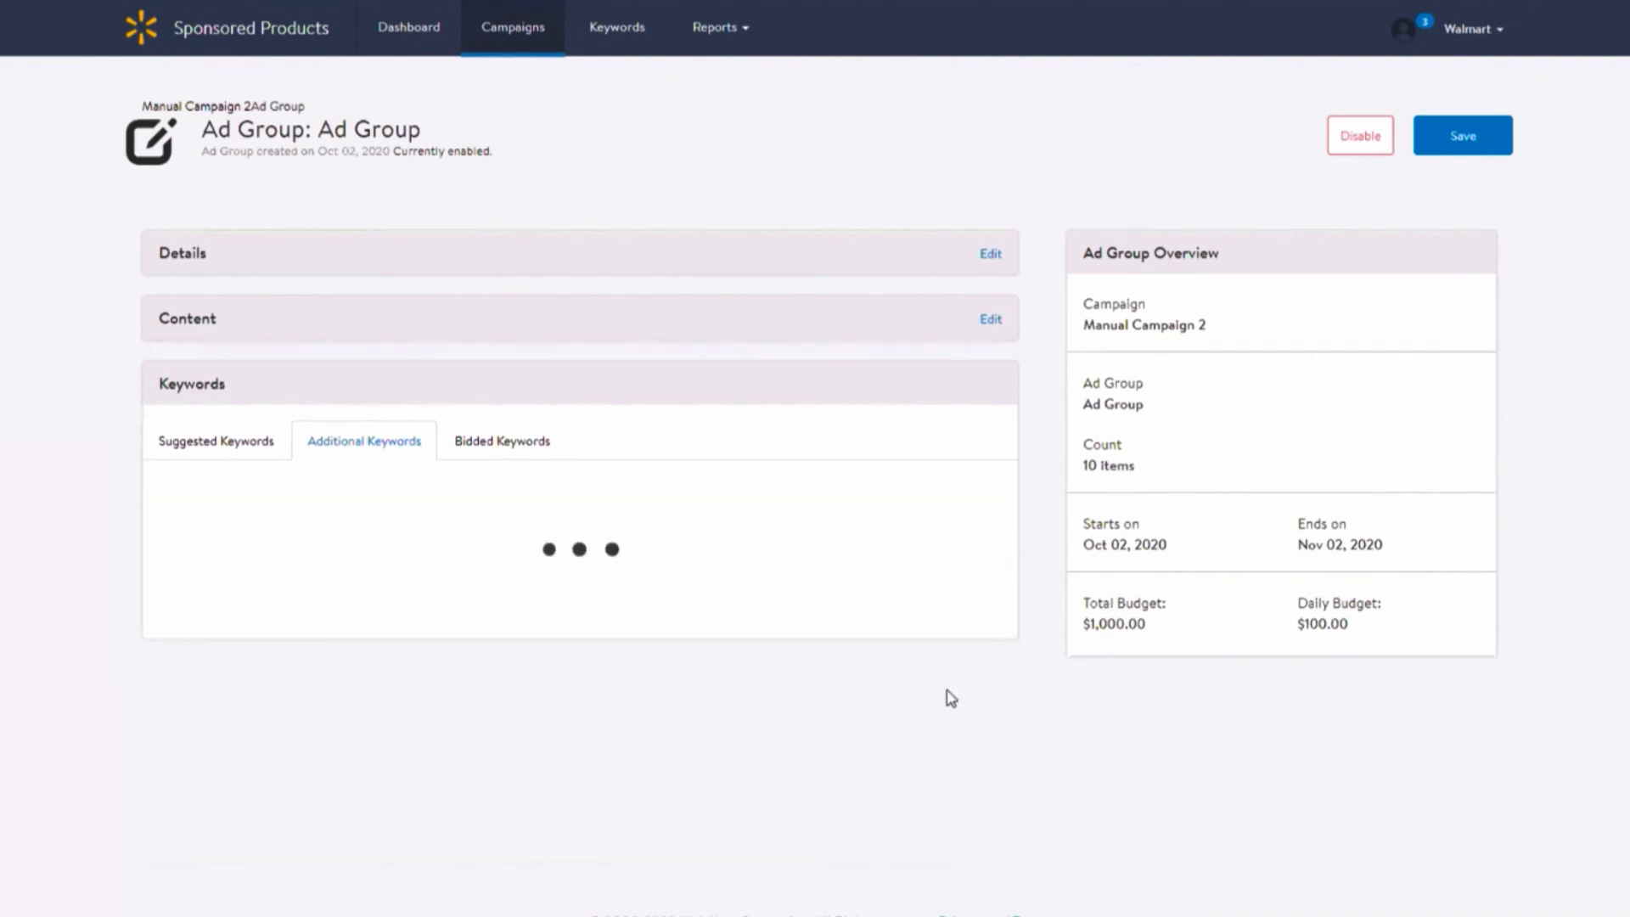
- Add the additional keyword "gifts" to the ad group with a $5 exact bid
{"action": "scroll", "coordinate": [396, 495], "scroll_direction": "down", "scroll_amount": 5}
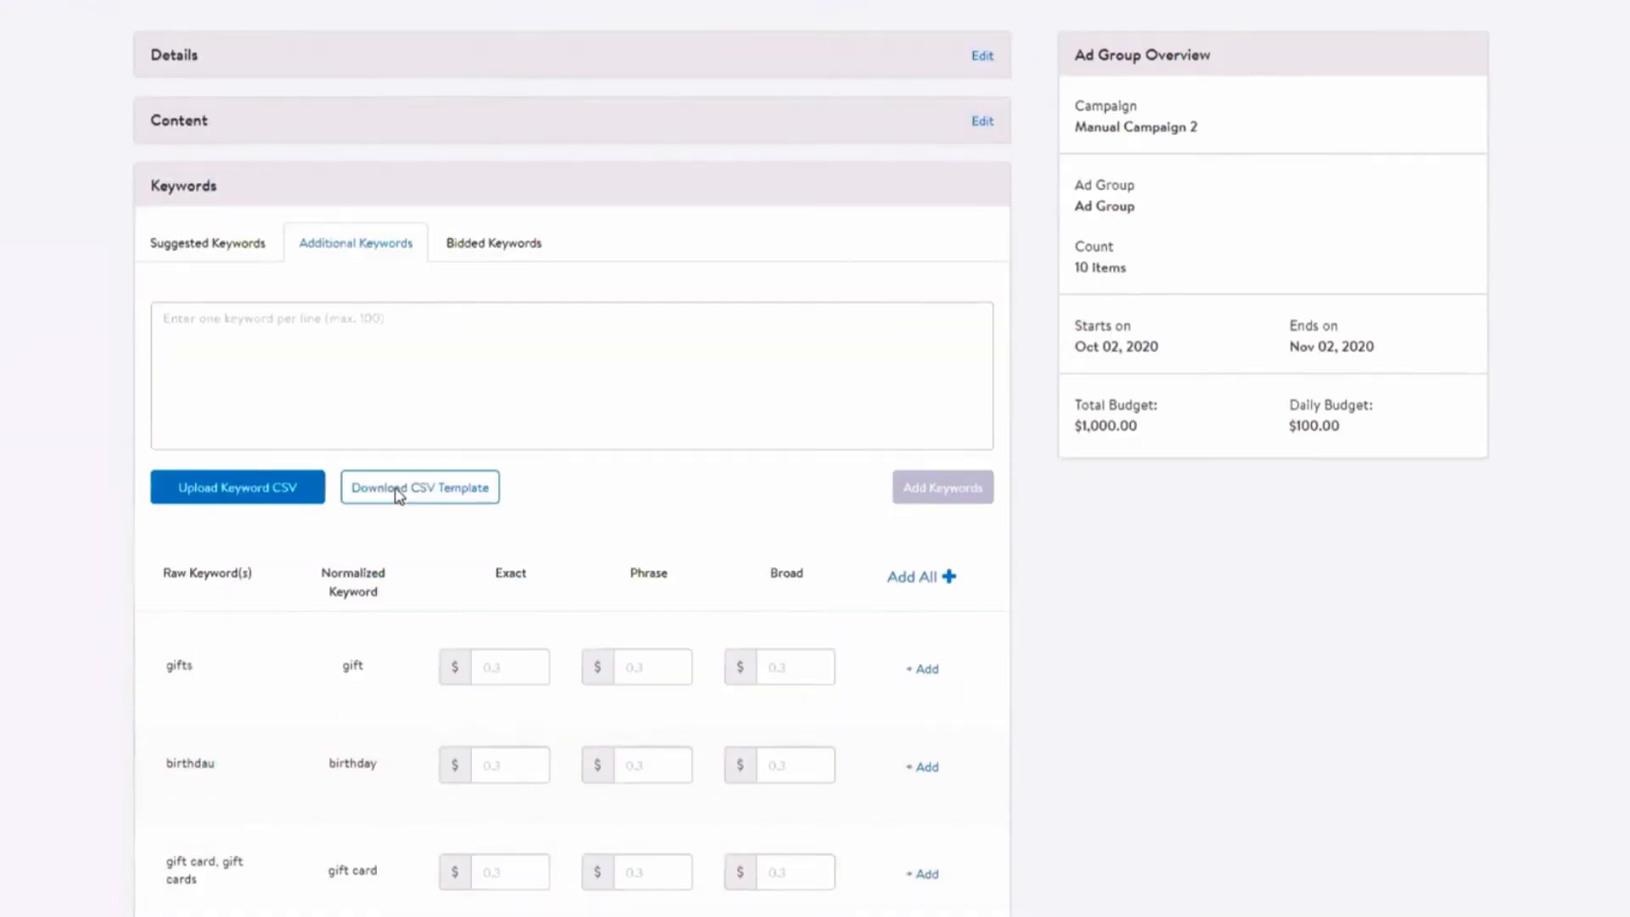
{"action": "scroll", "coordinate": [395, 497], "scroll_direction": "down", "scroll_amount": 1}
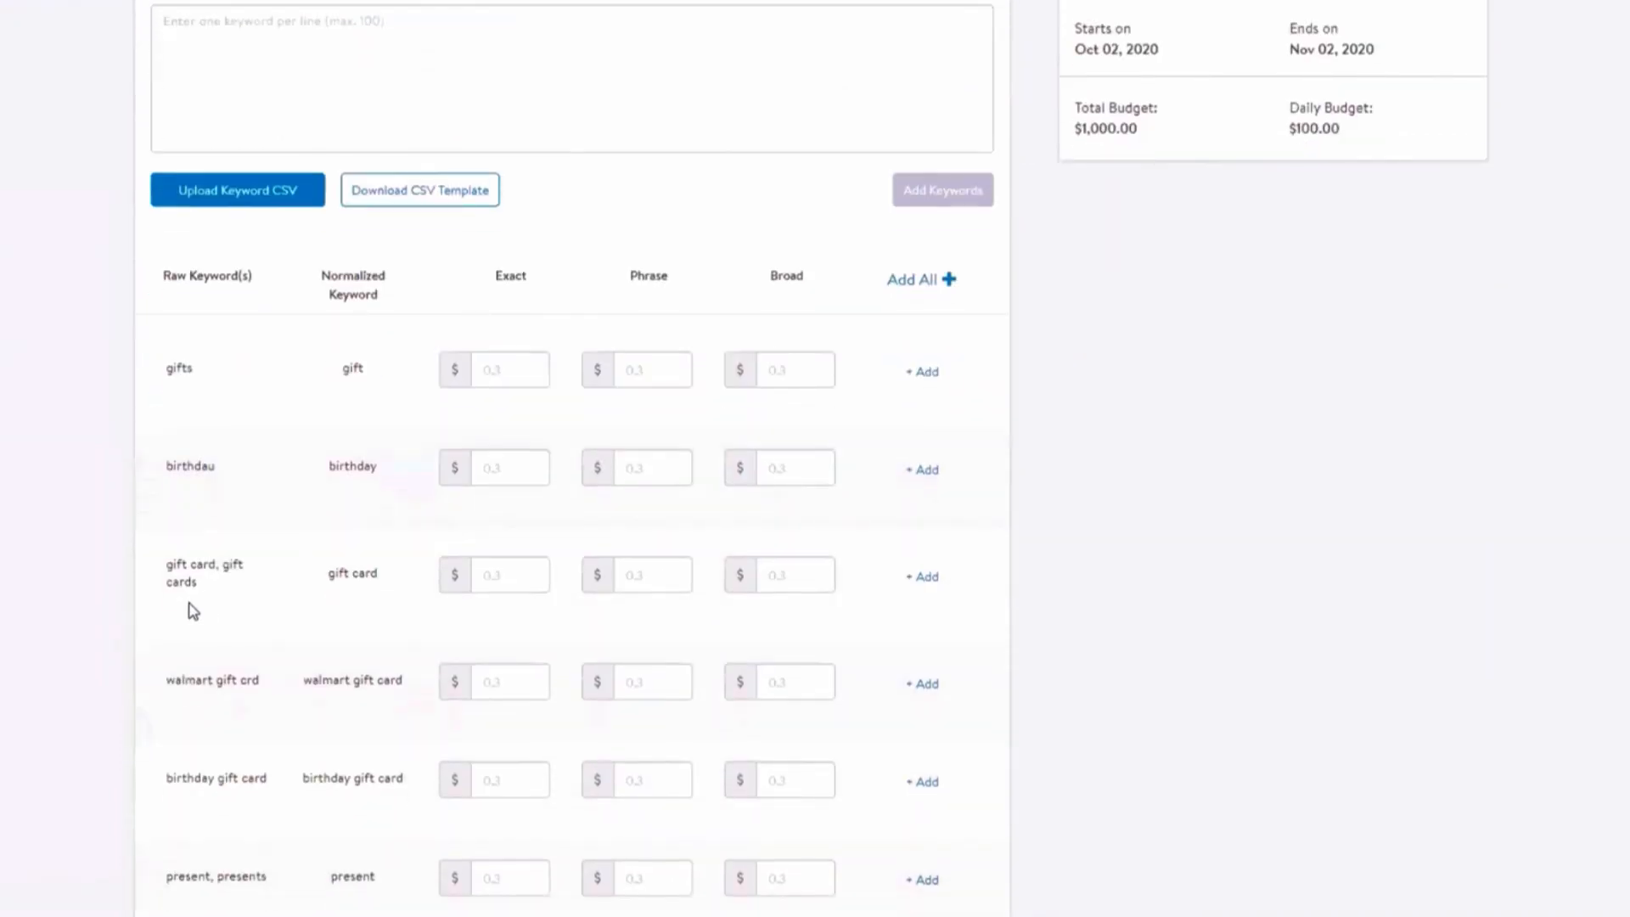
{"action": "scroll", "coordinate": [255, 753], "scroll_direction": "down", "scroll_amount": 1}
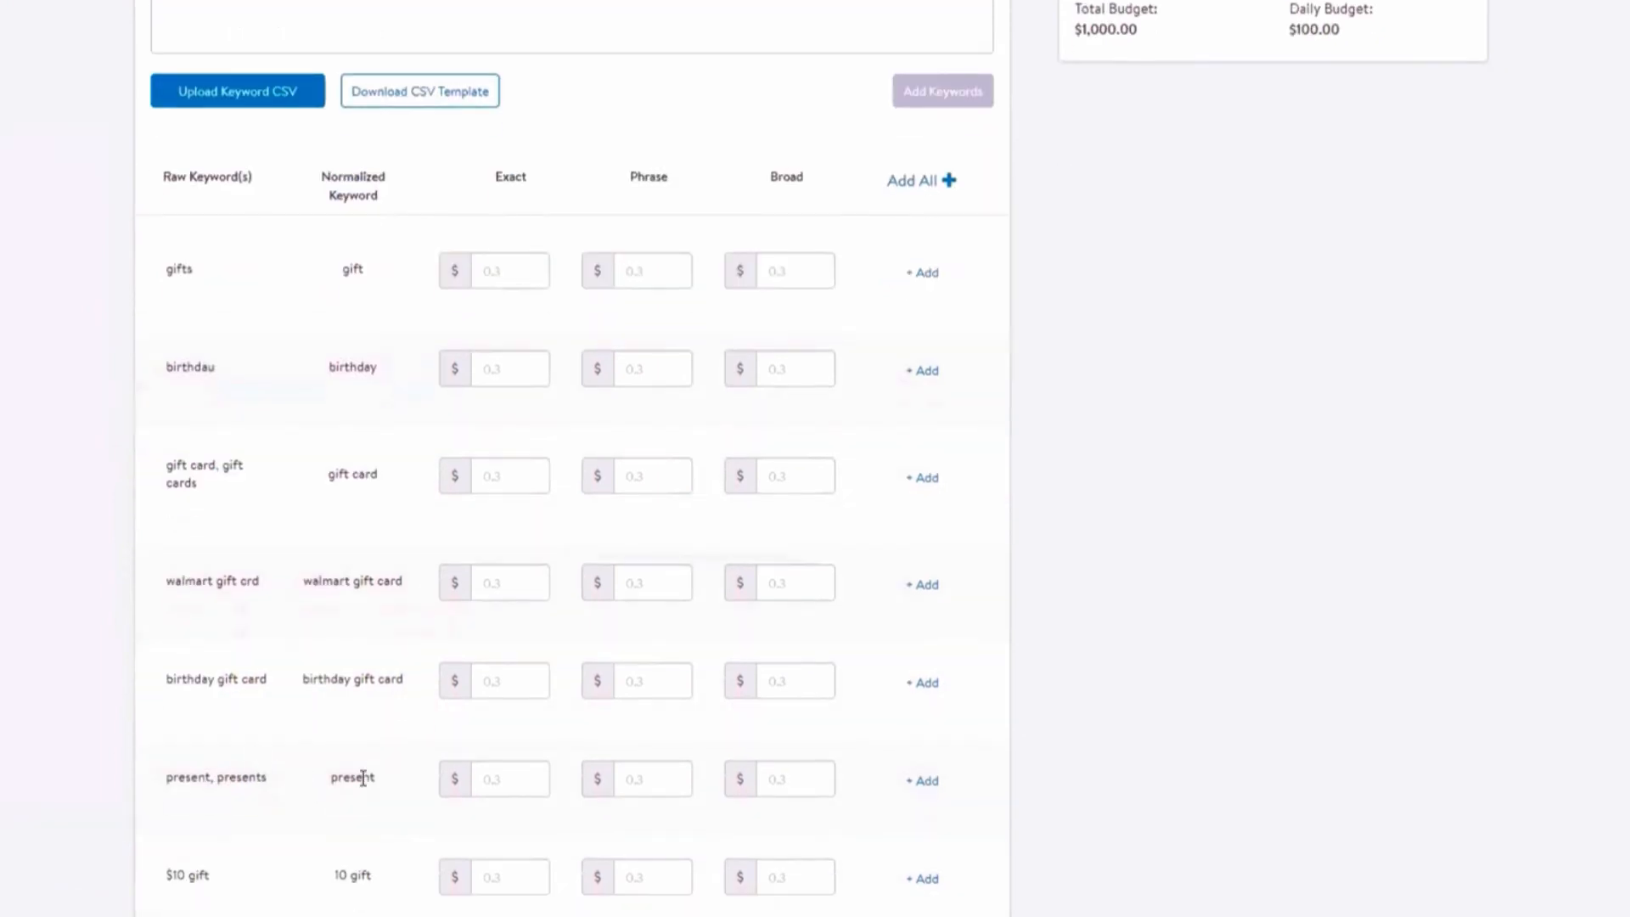
{"action": "left_click", "coordinate": [505, 278]}
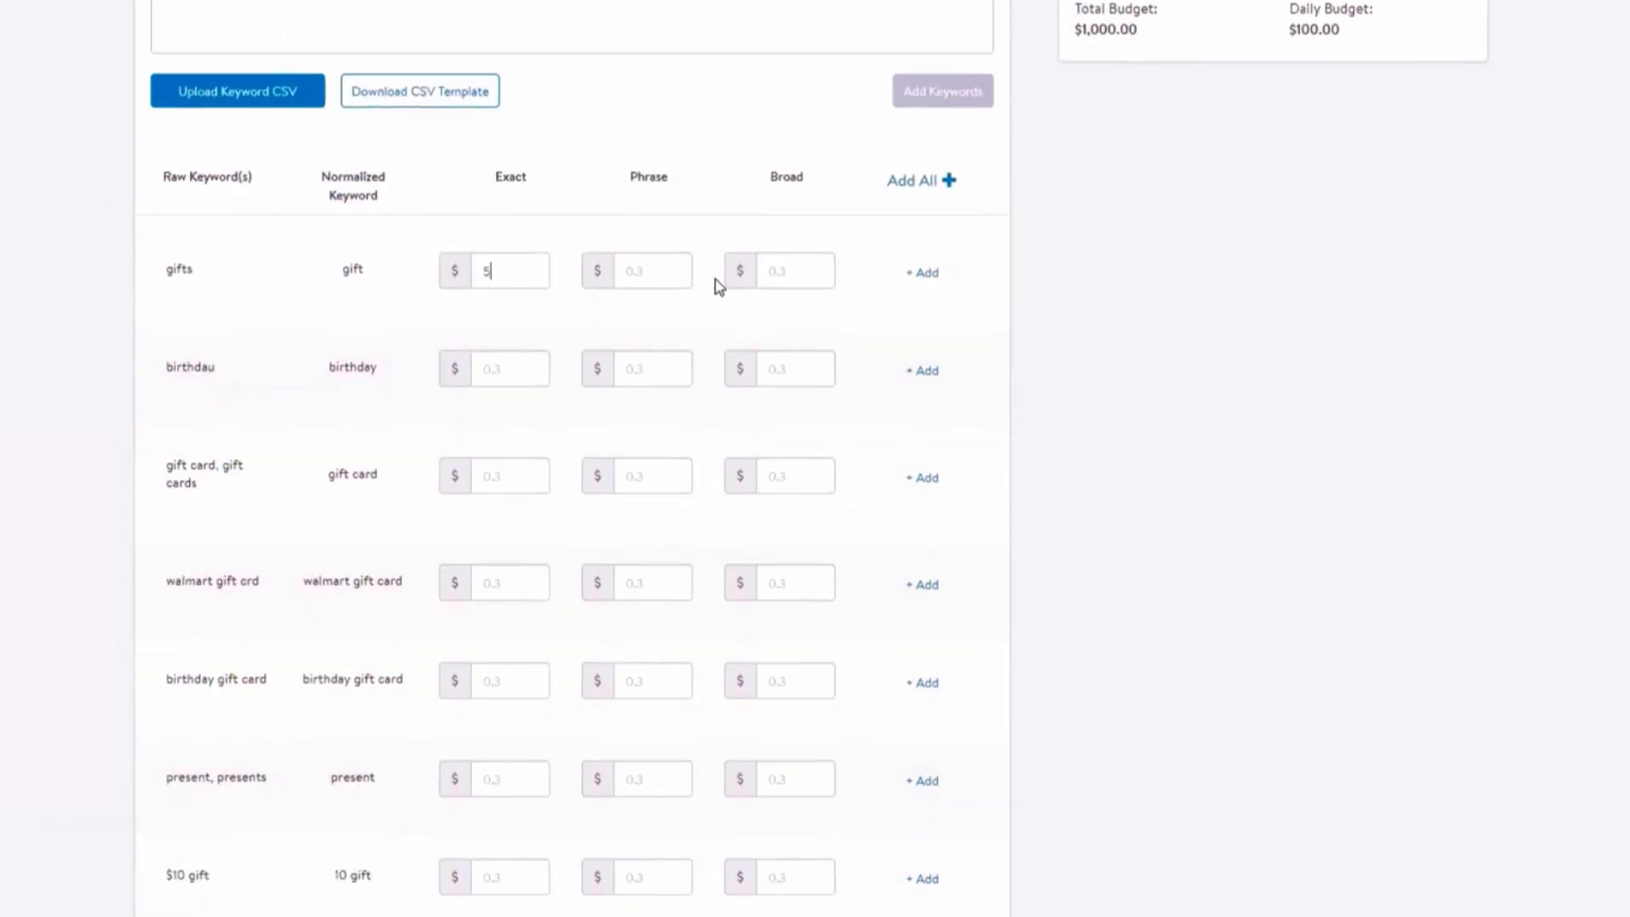
{"action": "left_click", "coordinate": [920, 280]}
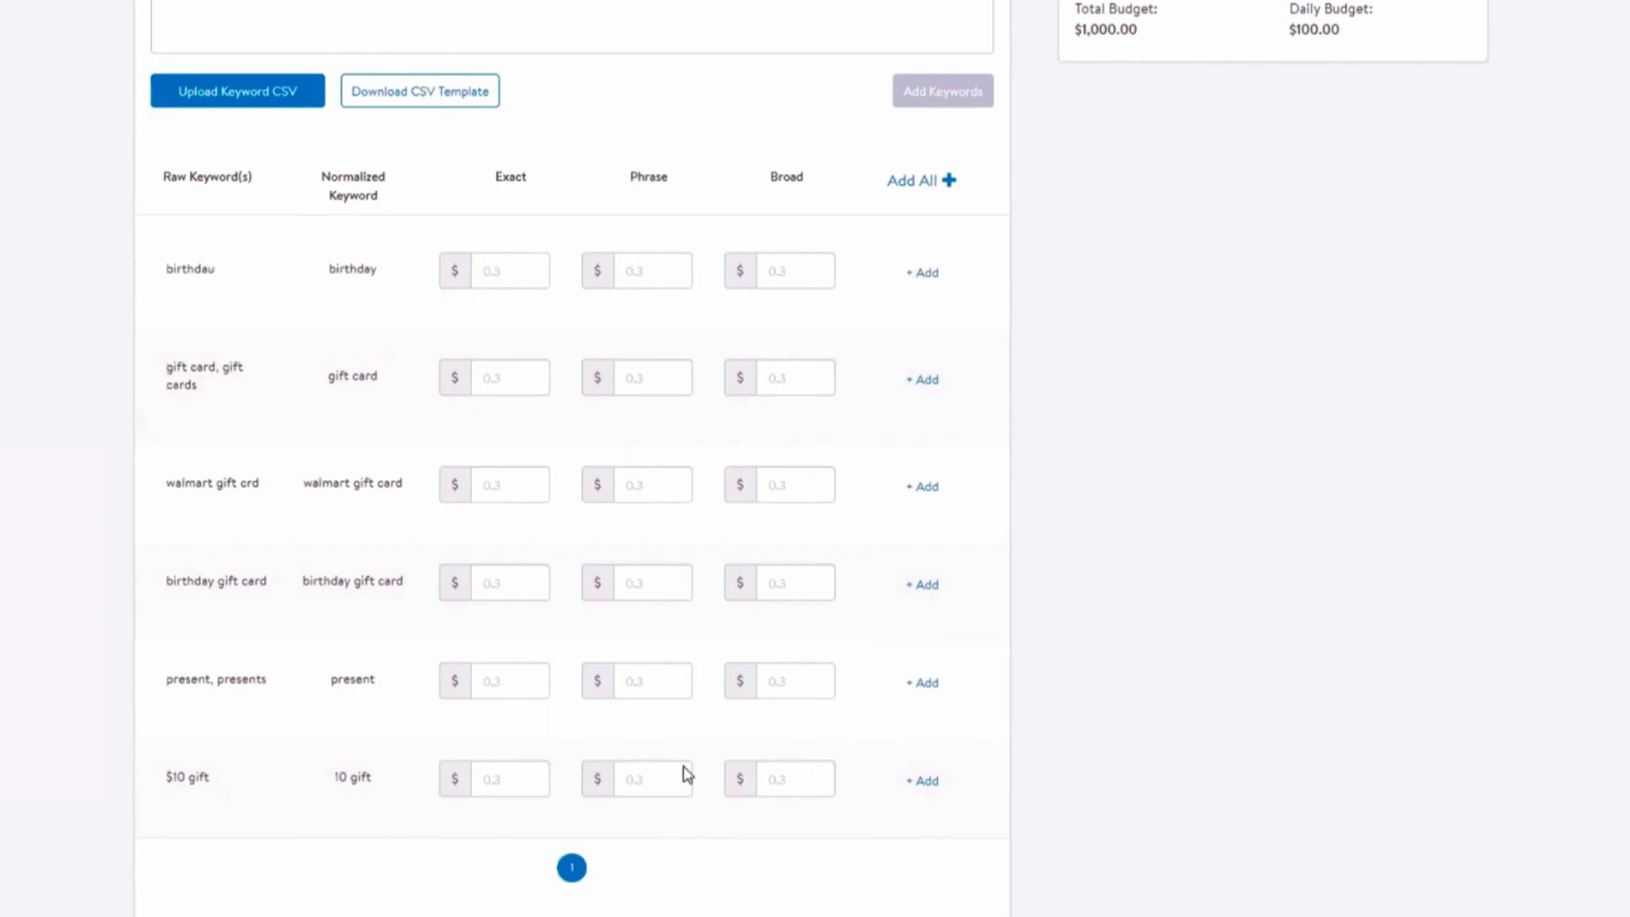
- Add the additional keywords "$10 gift" with a $3 broad bid and "walmart gift crd" with a $4 exact bid
{"action": "left_click", "coordinate": [787, 771]}
{"action": "type", "text": "3"}
{"action": "left_click", "coordinate": [932, 791]}
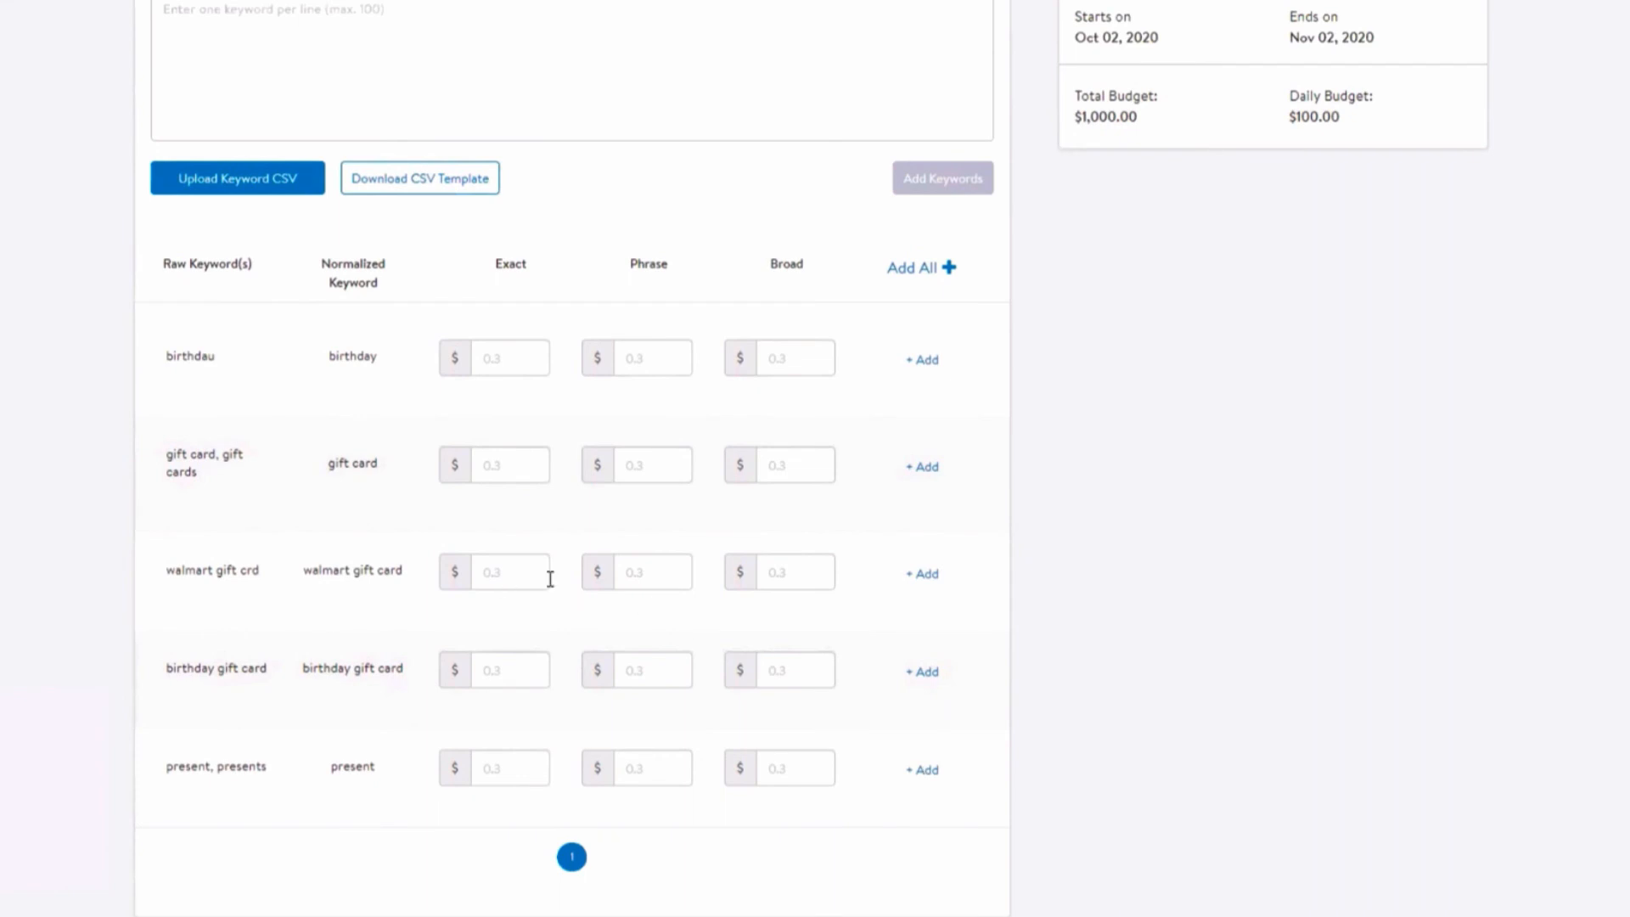
{"action": "left_click", "coordinate": [502, 572]}
{"action": "type", "text": "4"}
{"action": "left_click", "coordinate": [931, 584]}
- Among the bidded keywords, set the exact bid of "amazon gift card" to $3 and add a $5 exact bid for "10 gift"
{"action": "left_click", "coordinate": [498, 36]}
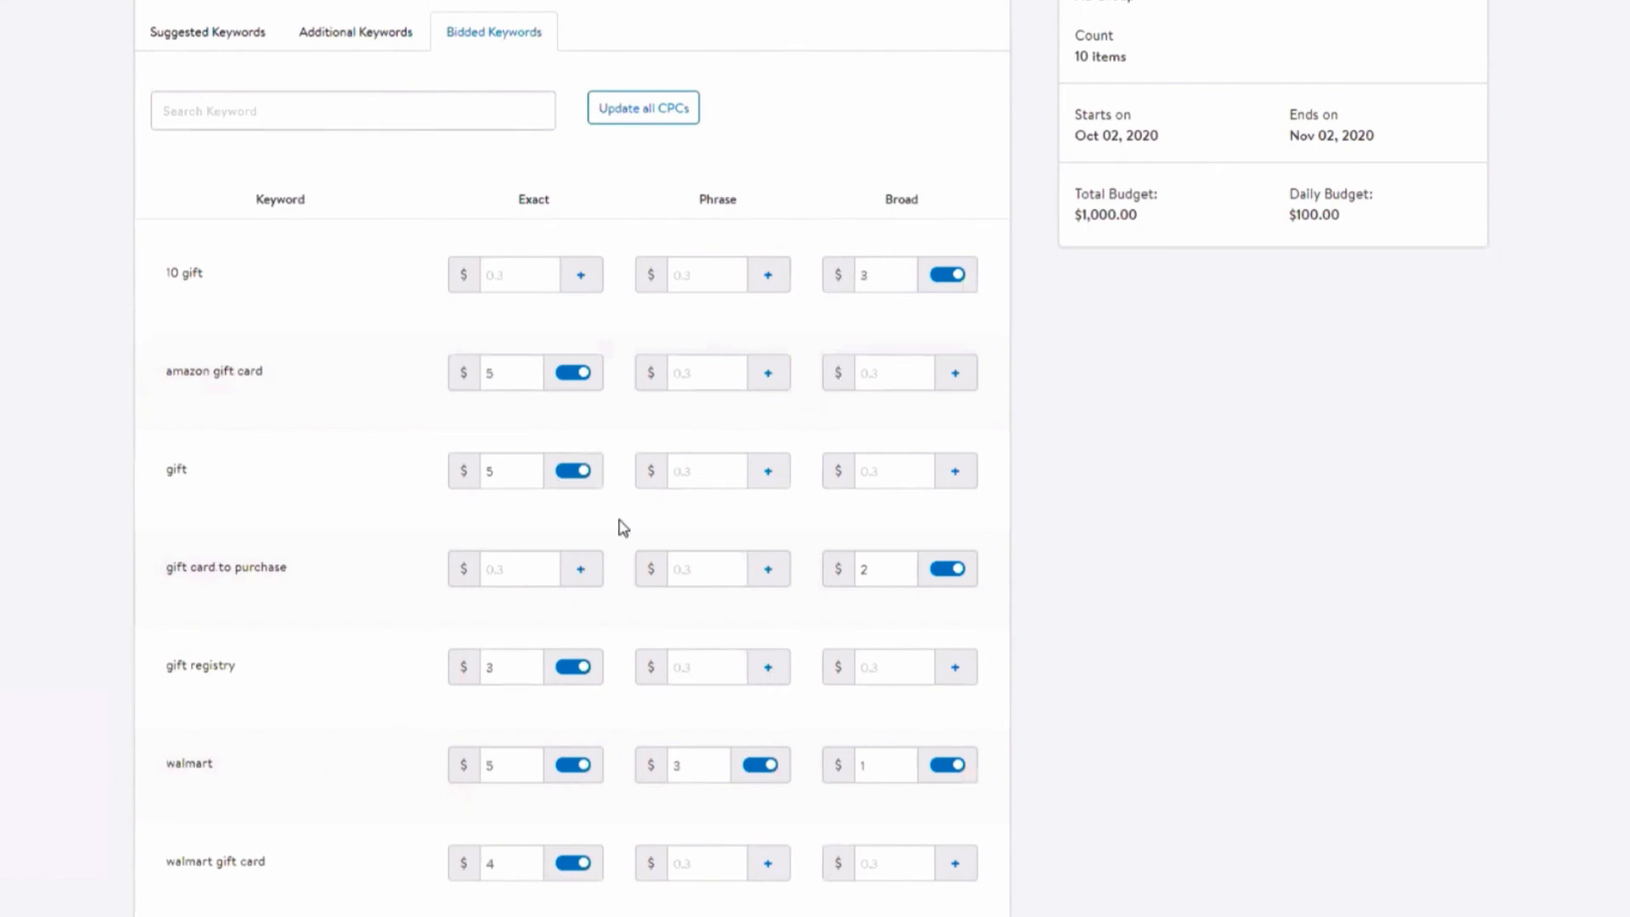
{"action": "scroll", "coordinate": [696, 494], "scroll_direction": "down", "scroll_amount": 1}
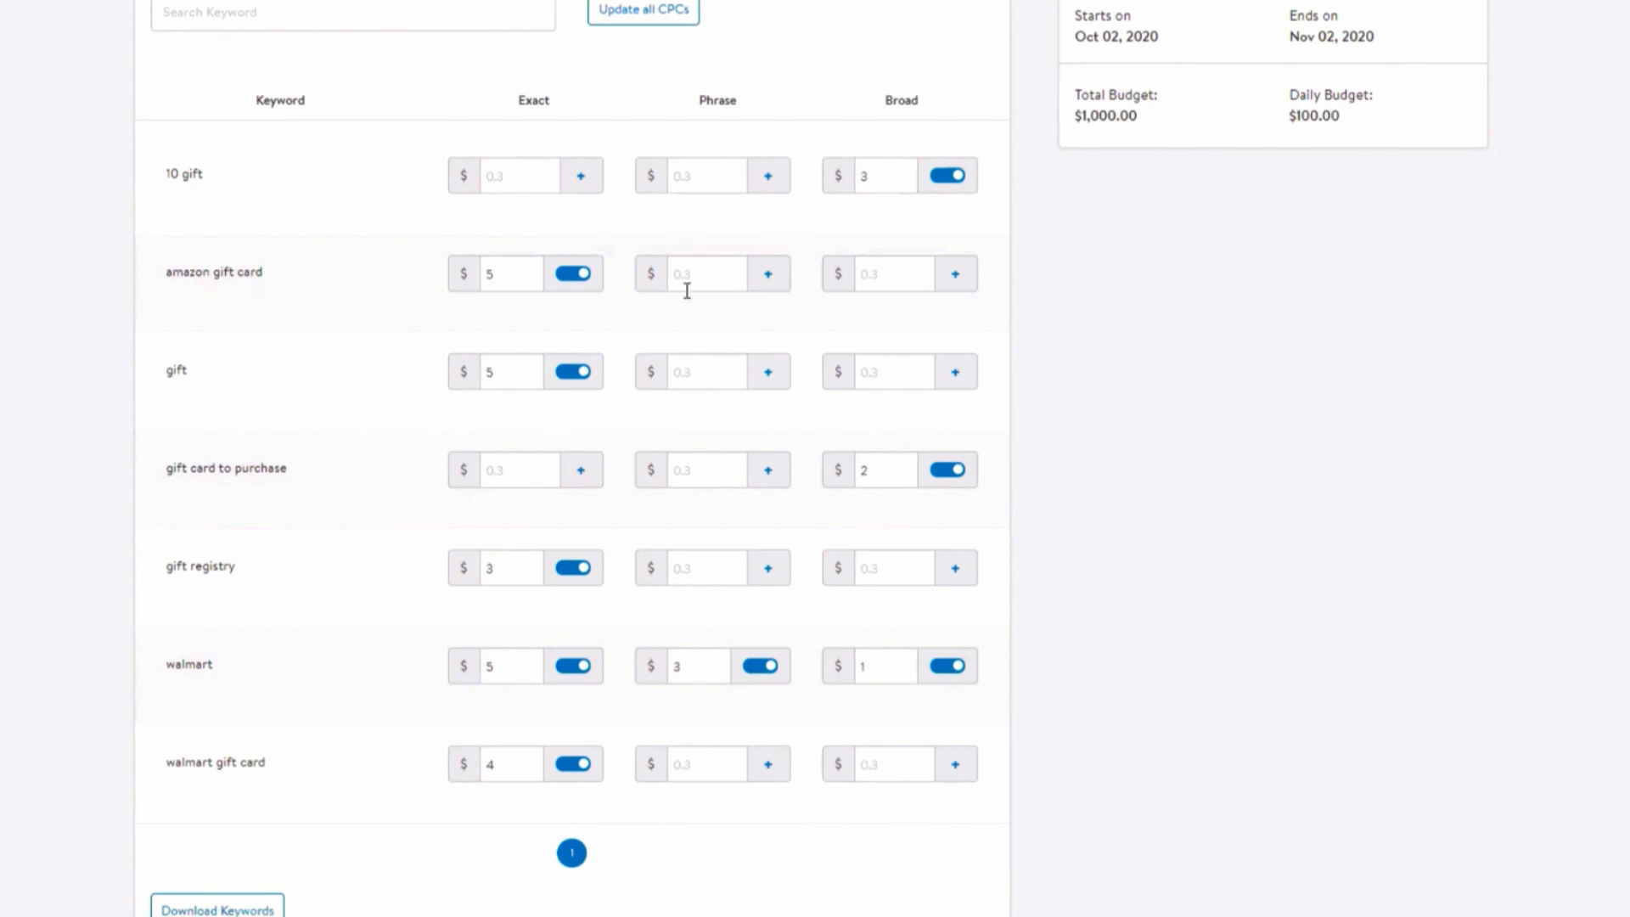
{"action": "double_click", "coordinate": [514, 277]}
{"action": "type", "text": "3"}
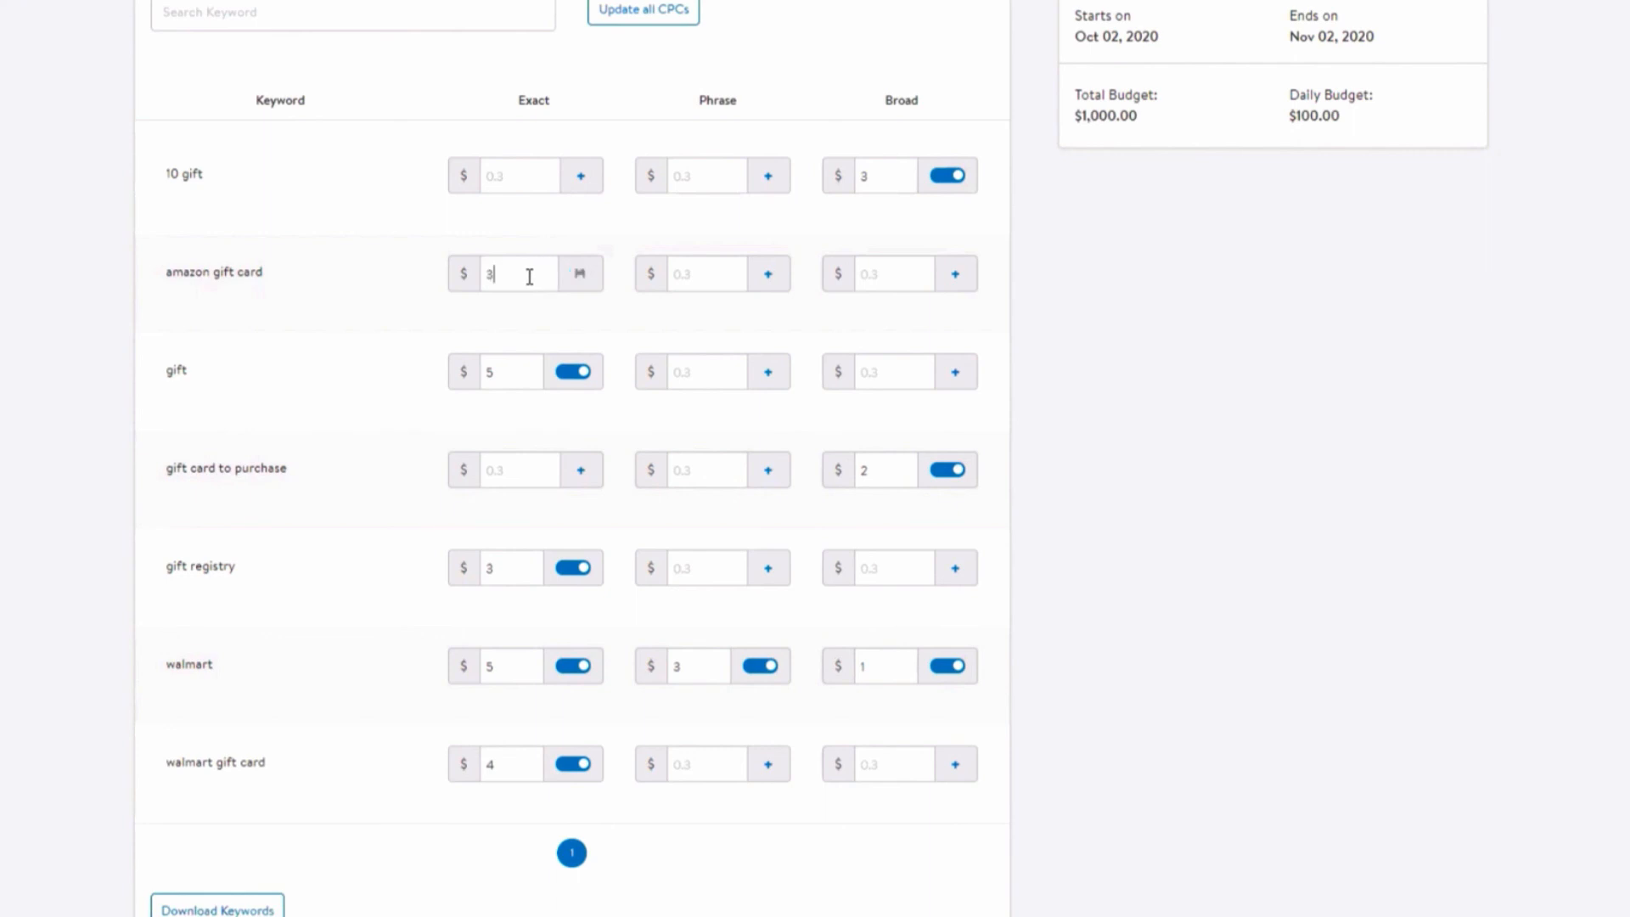
{"action": "left_click", "coordinate": [581, 276]}
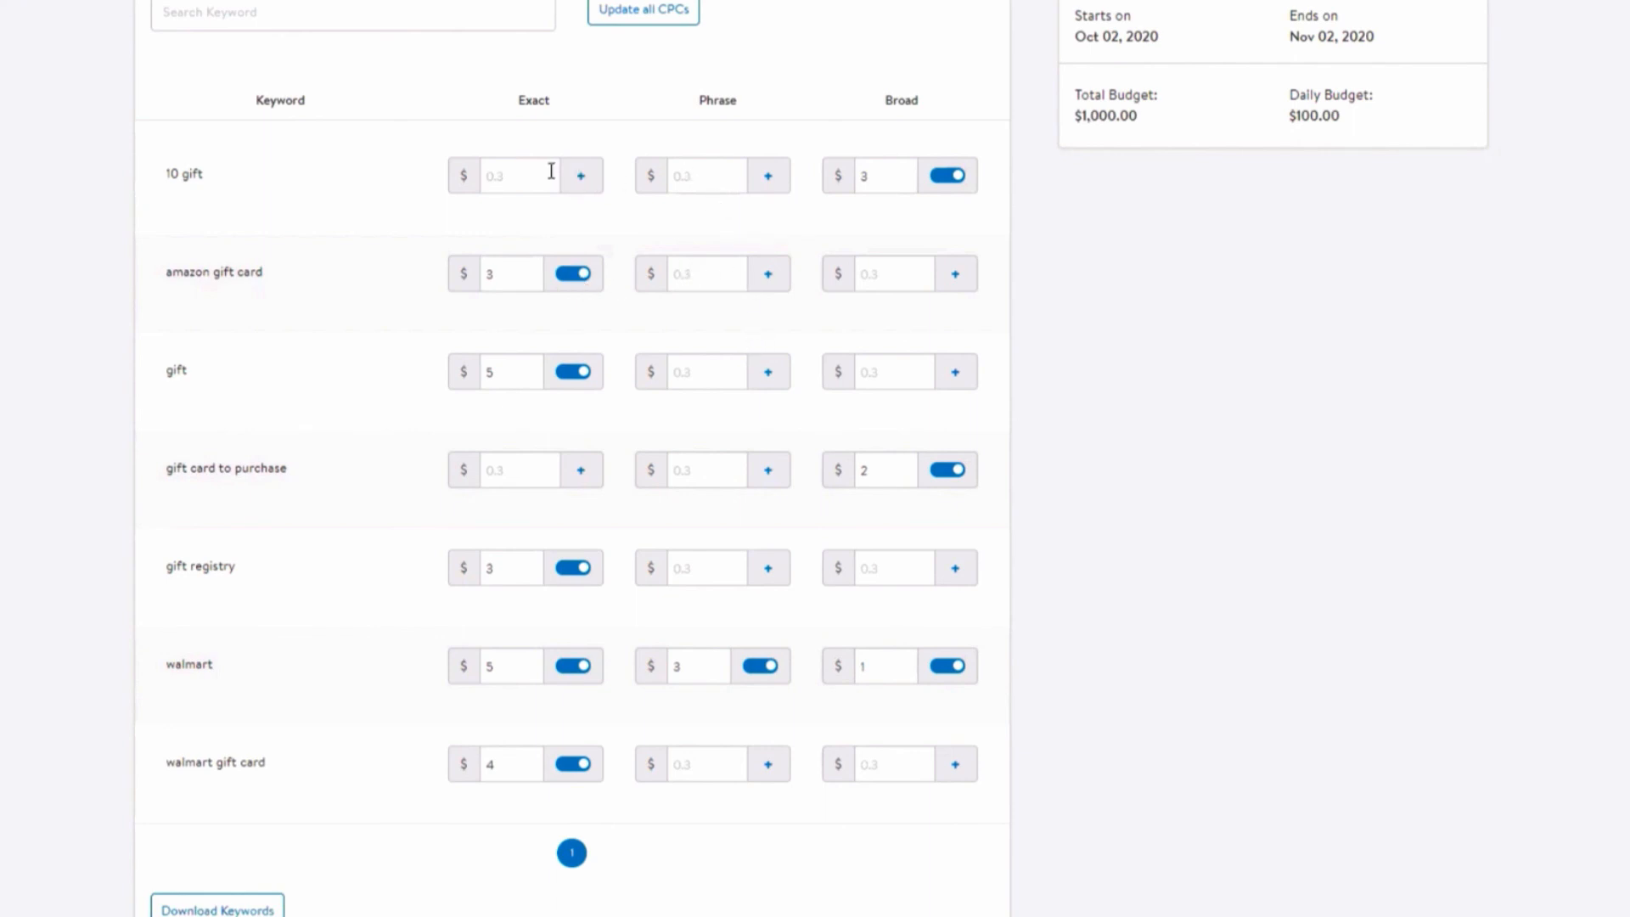
{"action": "type", "text": "5"}
{"action": "left_click", "coordinate": [582, 178]}
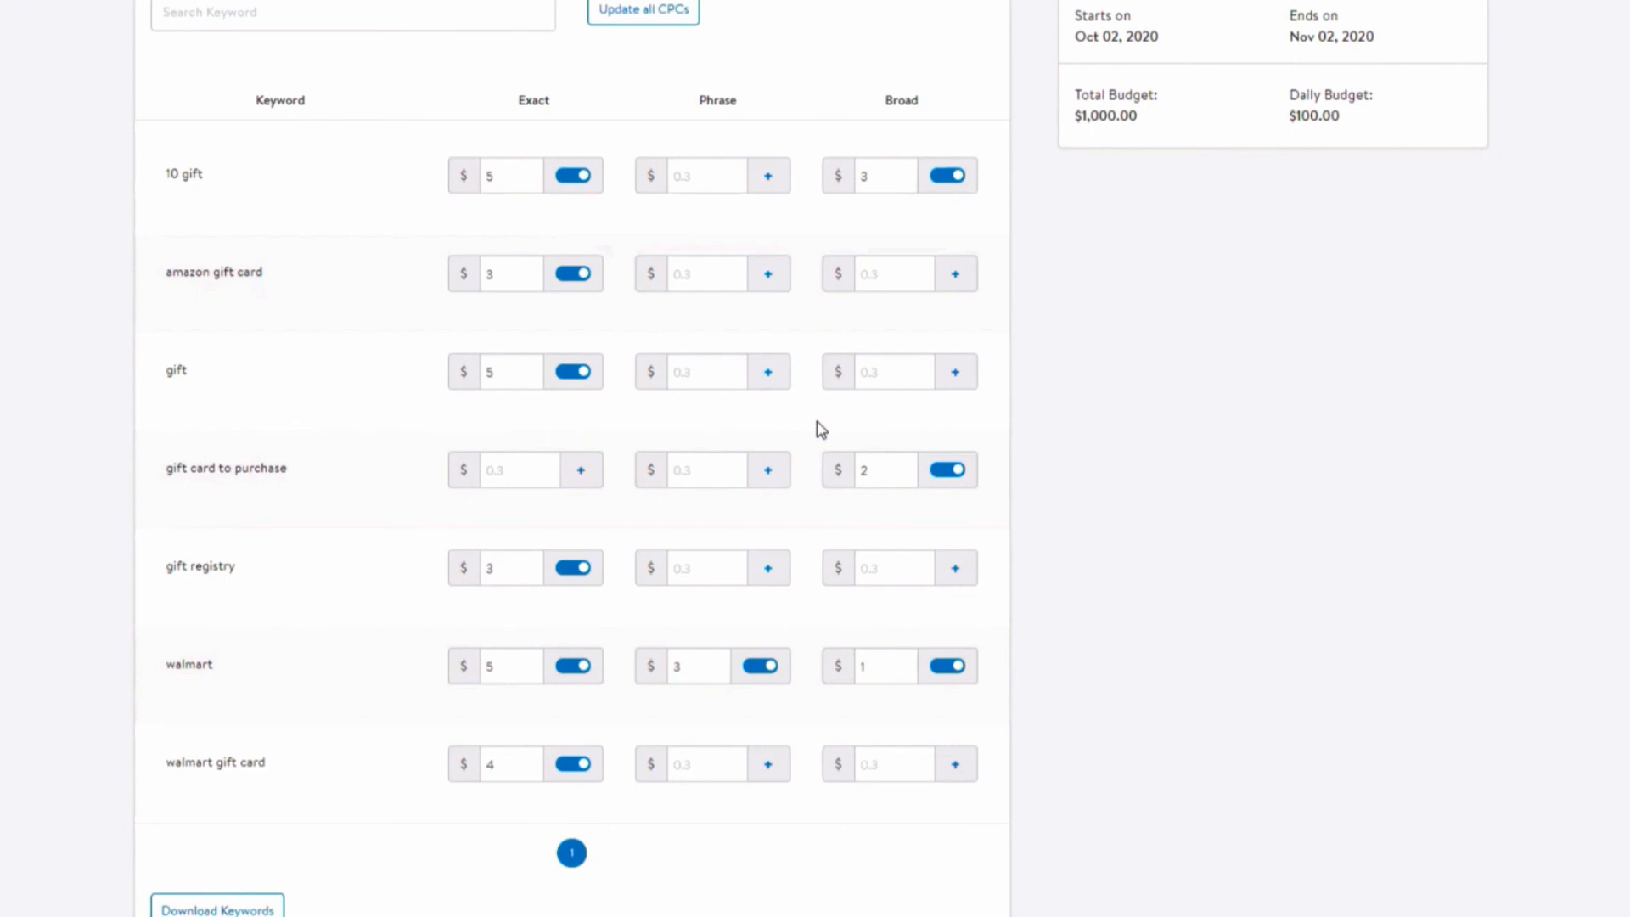
- Switch off the exact bid for the bidded keyword "walmart" and save the ad group
{"action": "left_click", "coordinate": [587, 672]}
{"action": "scroll", "coordinate": [1322, 524], "scroll_direction": "up", "scroll_amount": 5}
{"action": "left_click", "coordinate": [1441, 42]}
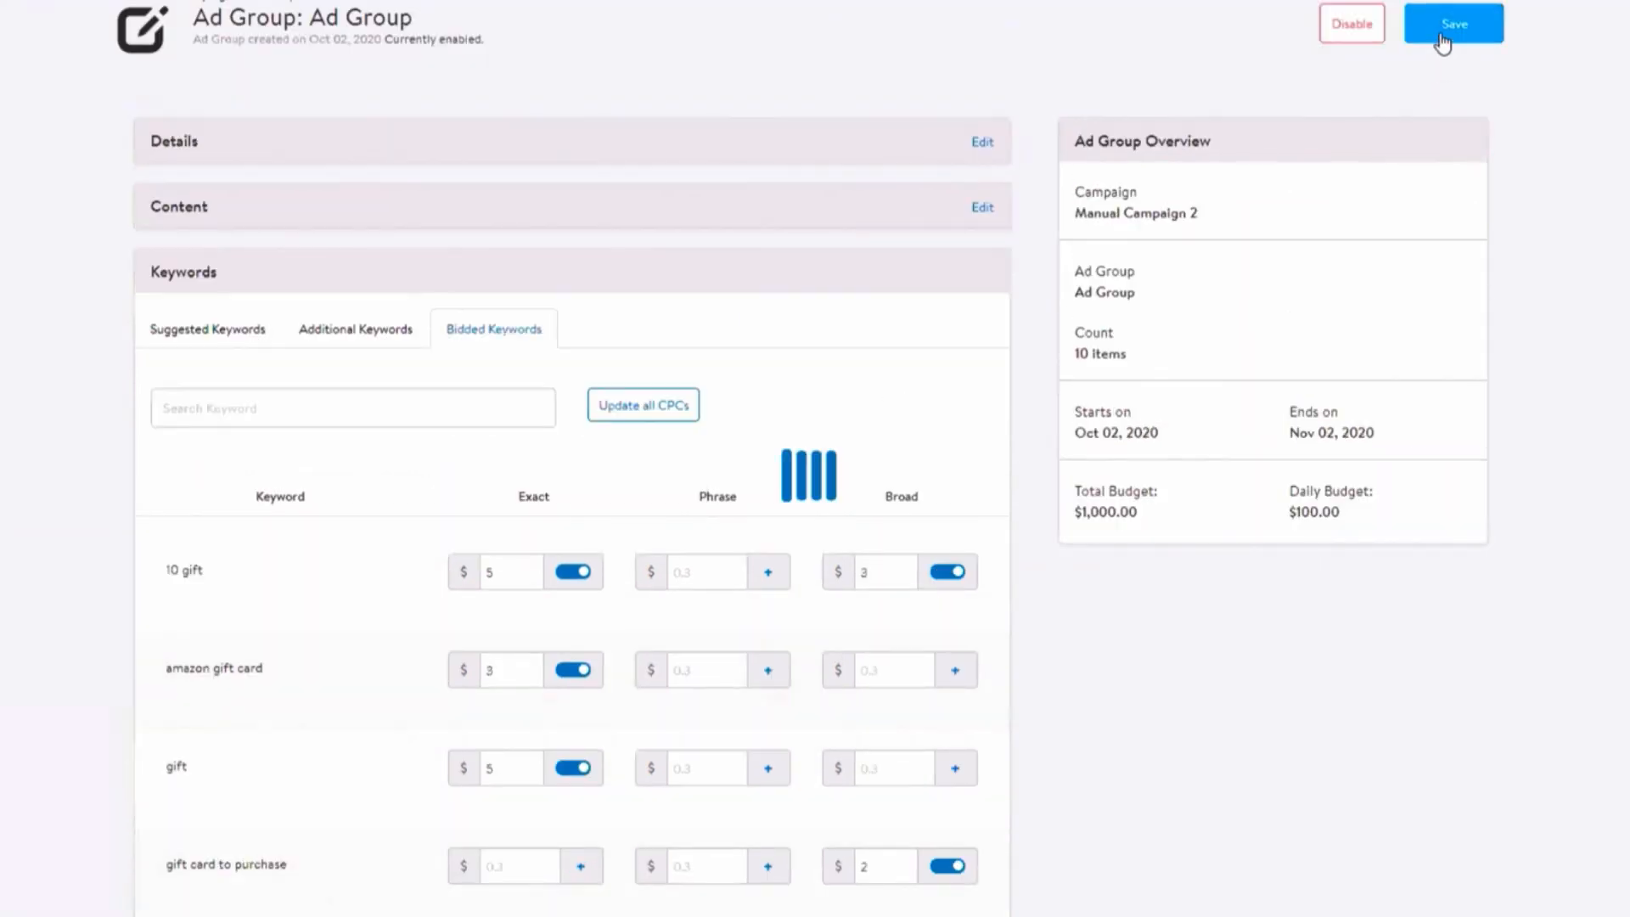